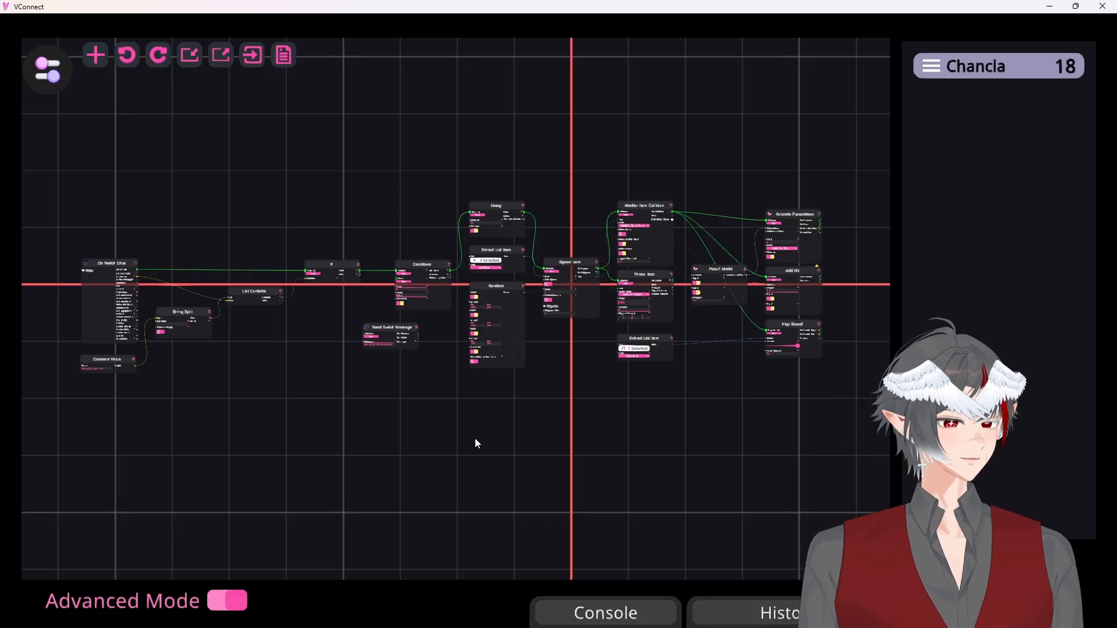
# Examine the Chancla trigger's node chain from On Twitch Chat and Constant Value through String Split, List Contains, If and Cooldown
pyautogui.scroll(5, 183, 364)
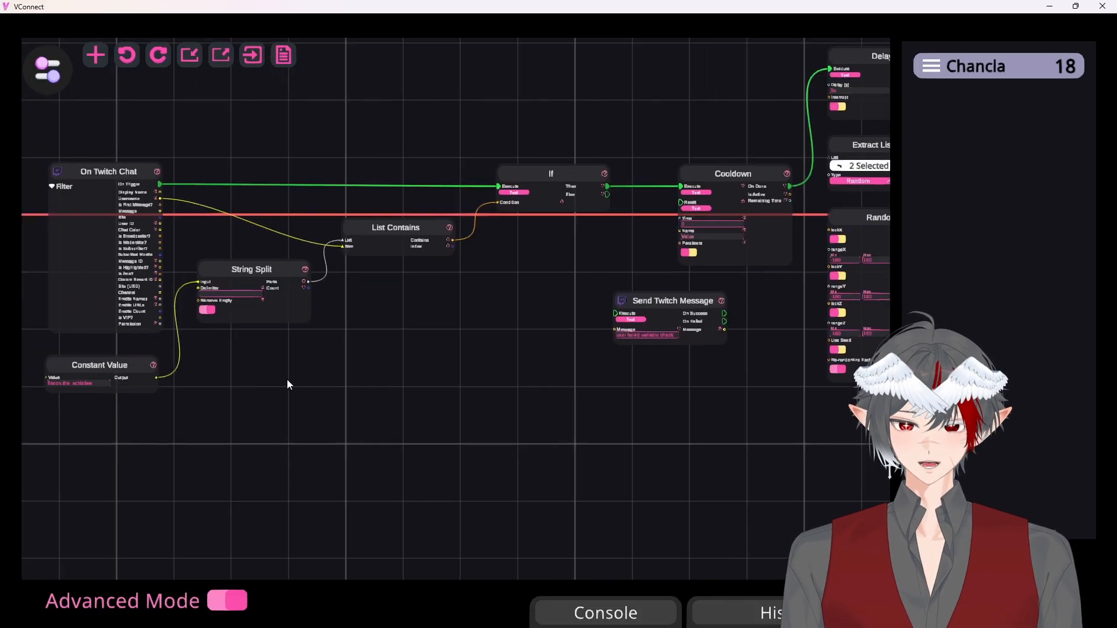
pyautogui.moveTo(300, 382); pyautogui.dragTo(383, 443)
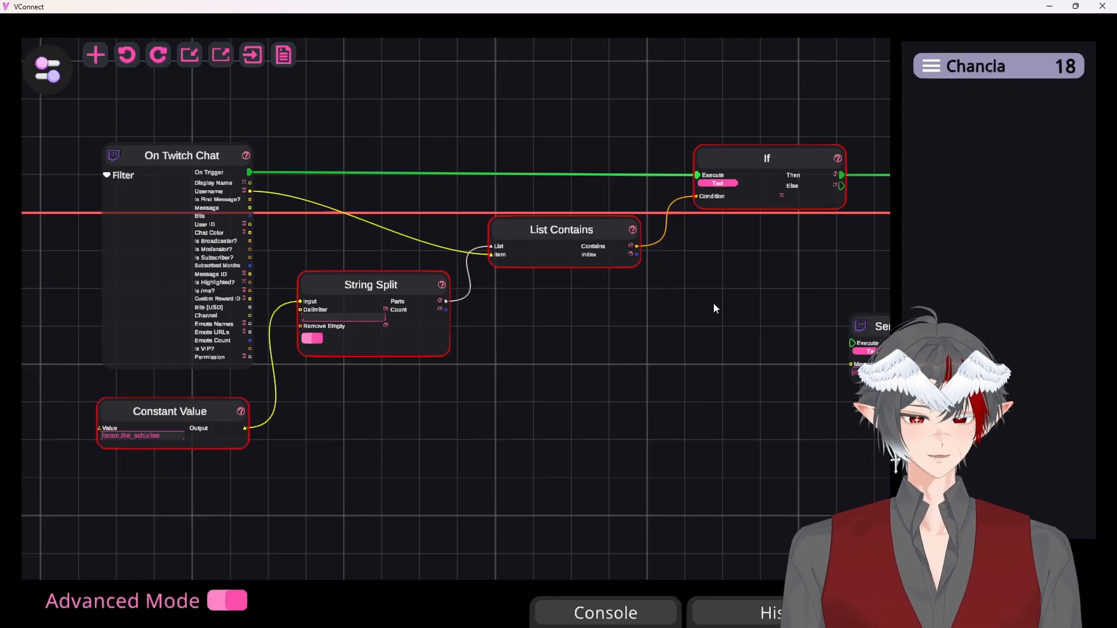
pyautogui.moveTo(716, 308); pyautogui.dragTo(474, 335)
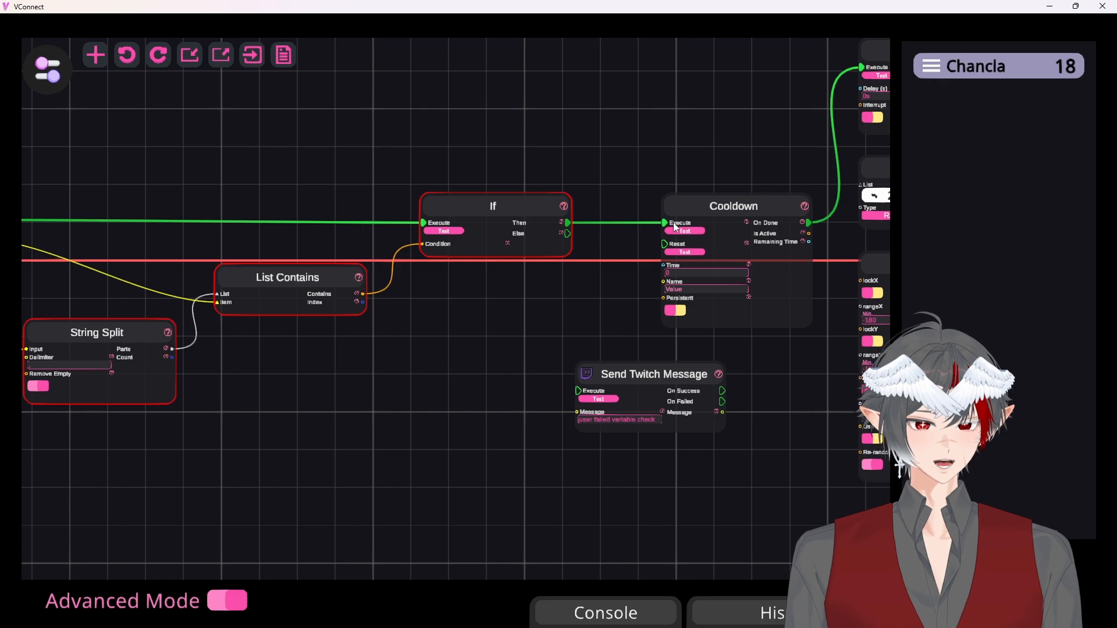
pyautogui.moveTo(454, 351); pyautogui.dragTo(762, 311)
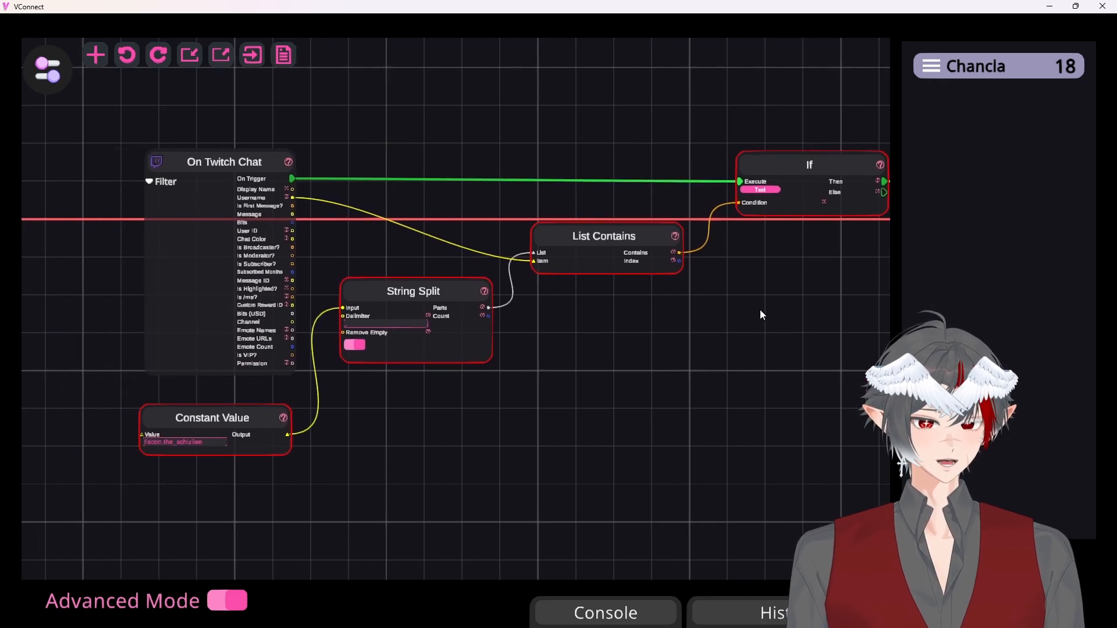
pyautogui.moveTo(821, 262); pyautogui.dragTo(394, 277)
pyautogui.moveTo(335, 431); pyautogui.dragTo(707, 356)
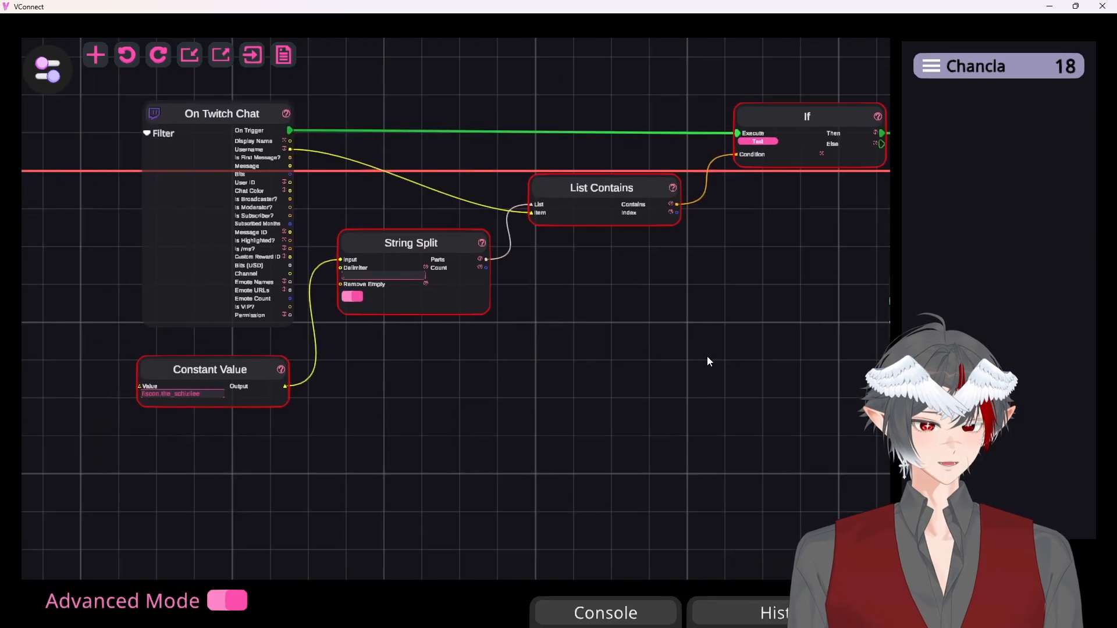
pyautogui.moveTo(608, 372); pyautogui.dragTo(616, 410)
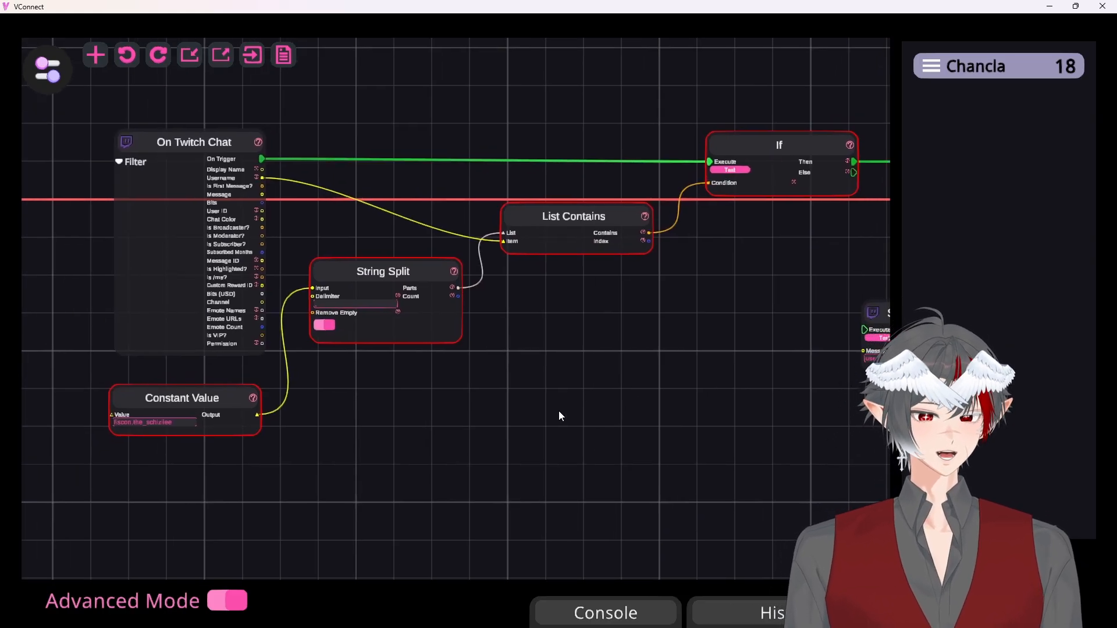
pyautogui.scroll(-4, 568, 410)
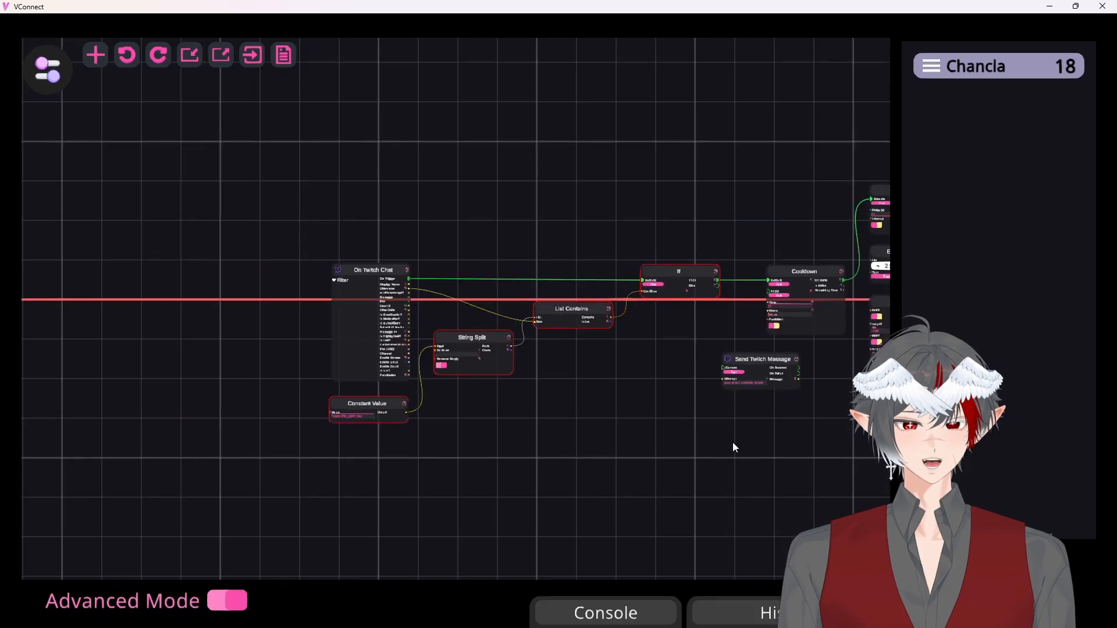
pyautogui.moveTo(721, 448); pyautogui.dragTo(404, 444)
pyautogui.scroll(-1, 499, 454)
pyautogui.scroll(-1, 485, 471)
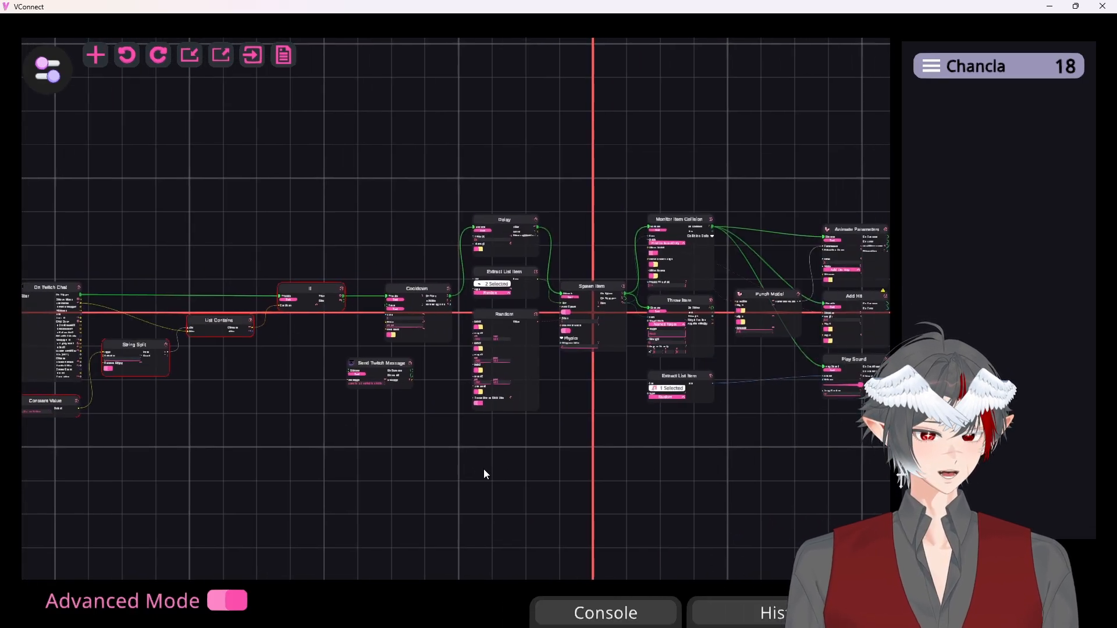
pyautogui.scroll(-1, 487, 472)
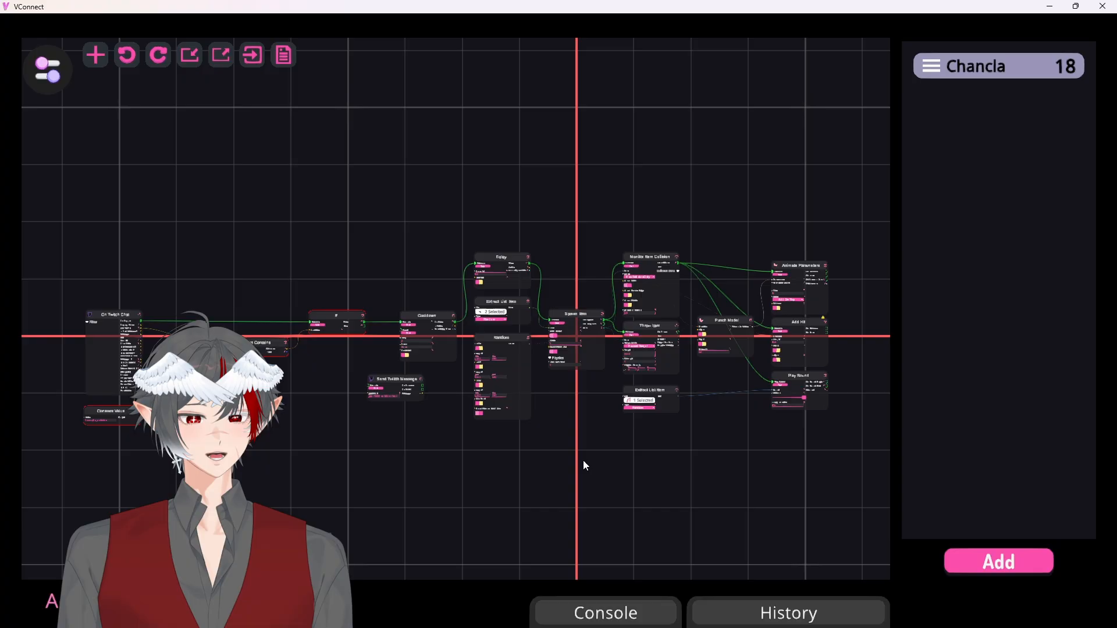
# Start a new trigger with the Setup-Wizard and choose the Twitch event On Chat Received
pyautogui.click(989, 560)
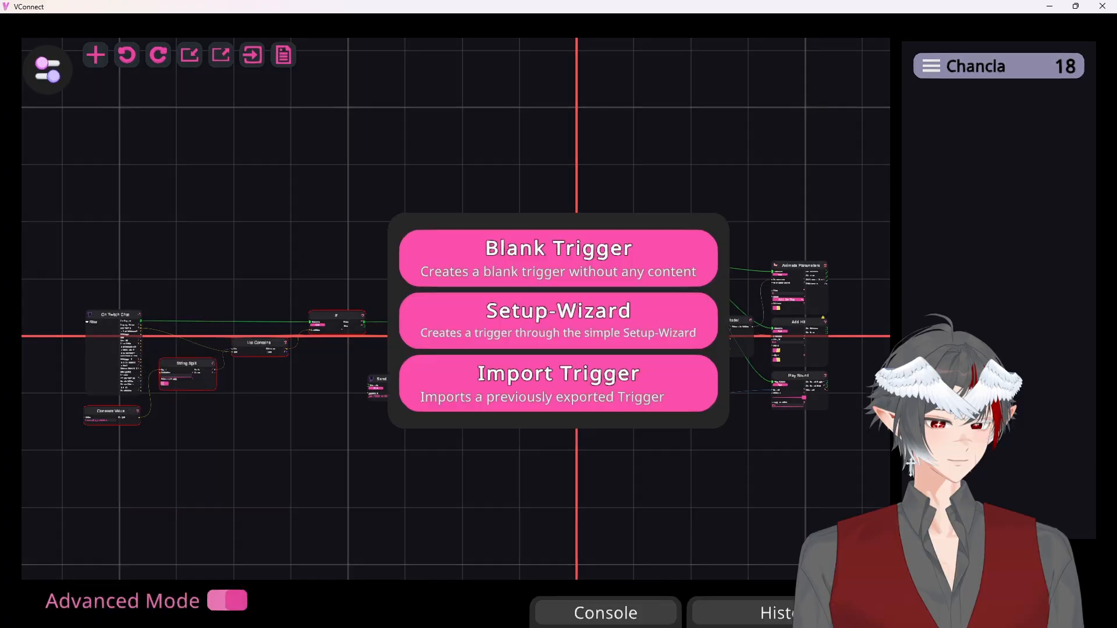
pyautogui.click(479, 331)
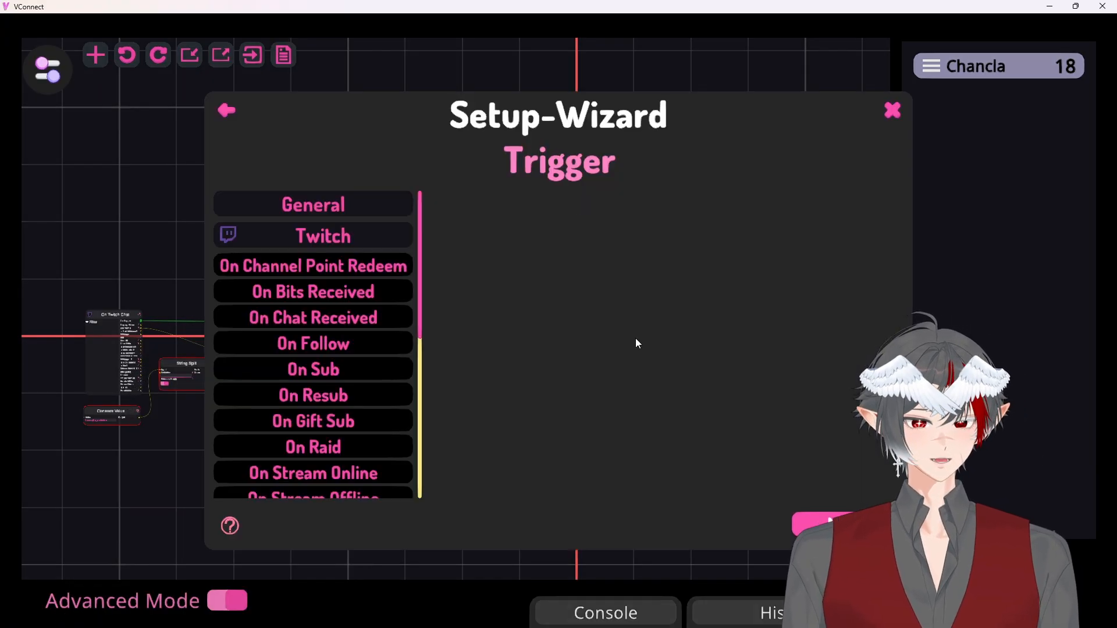
pyautogui.click(303, 239)
pyautogui.click(309, 243)
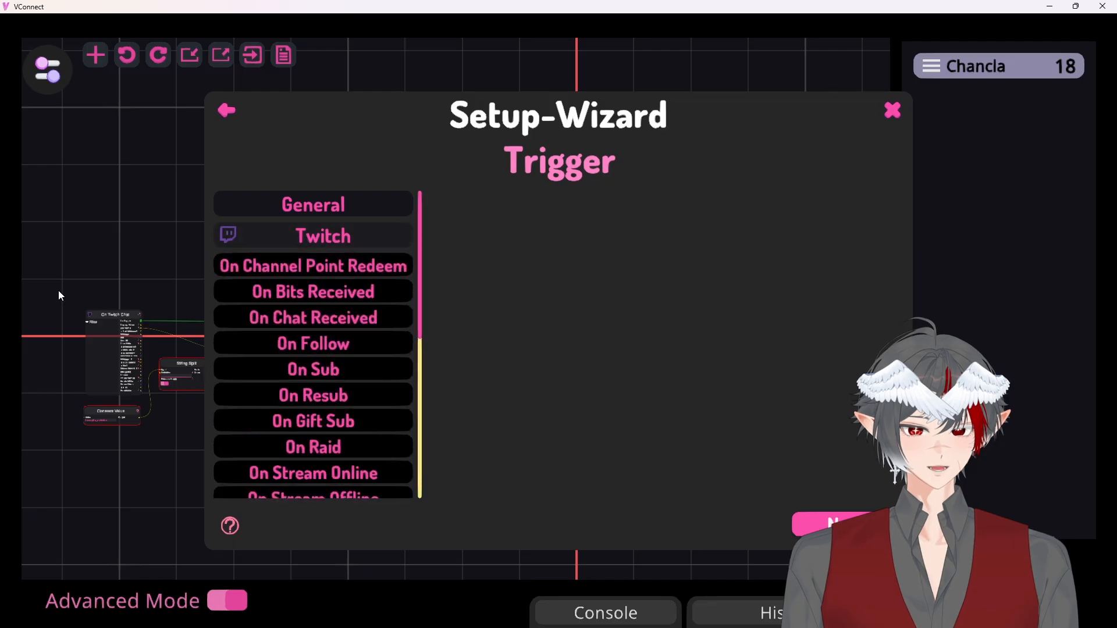
pyautogui.click(320, 318)
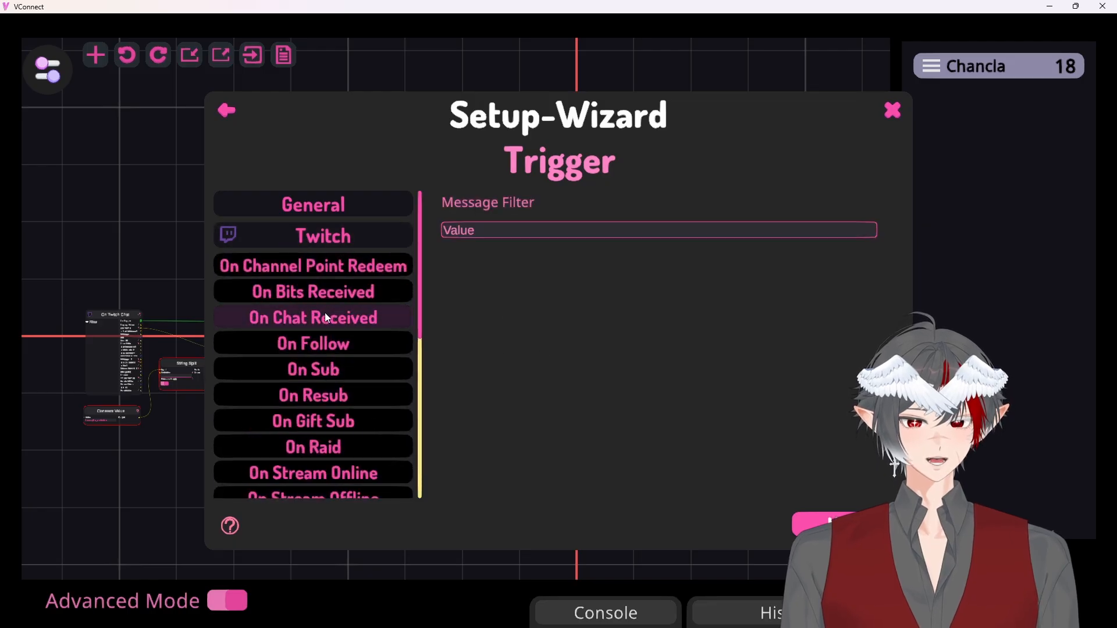
pyautogui.scroll(-3, 319, 317)
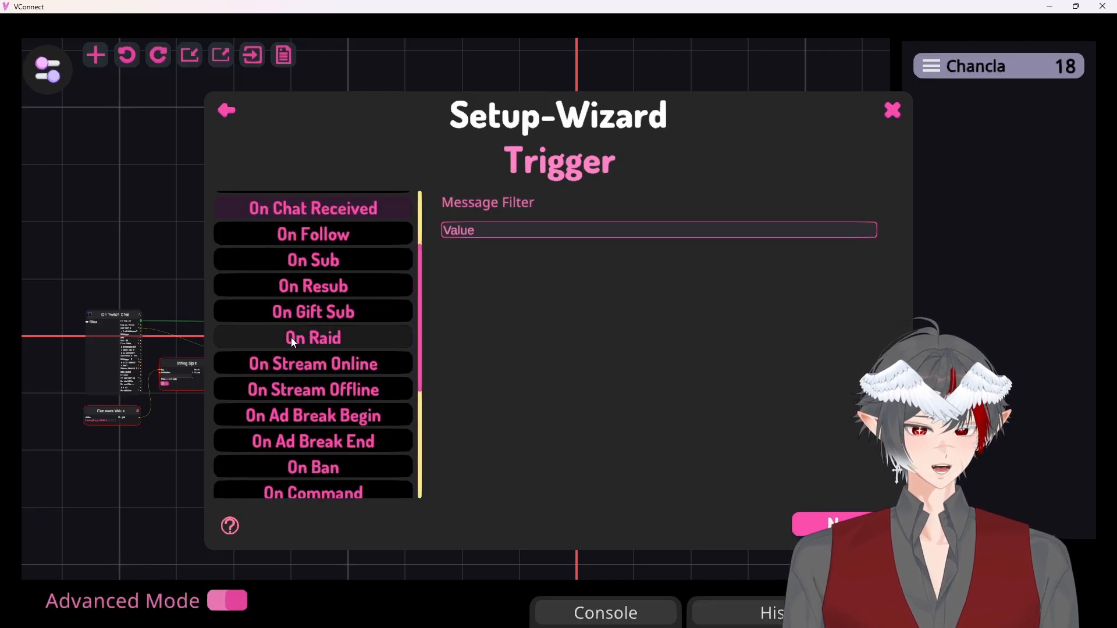
pyautogui.click(291, 337)
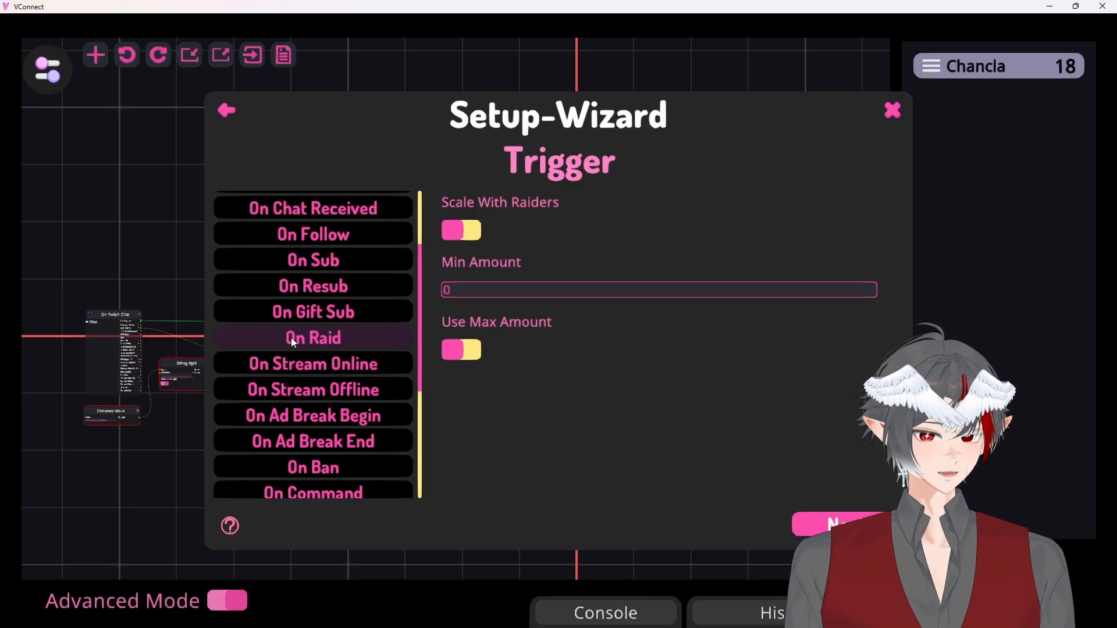
pyautogui.scroll(2, 310, 313)
# Use On Chat Received with the message filter "te" and proceed to the wizard's action stage
pyautogui.click(301, 319)
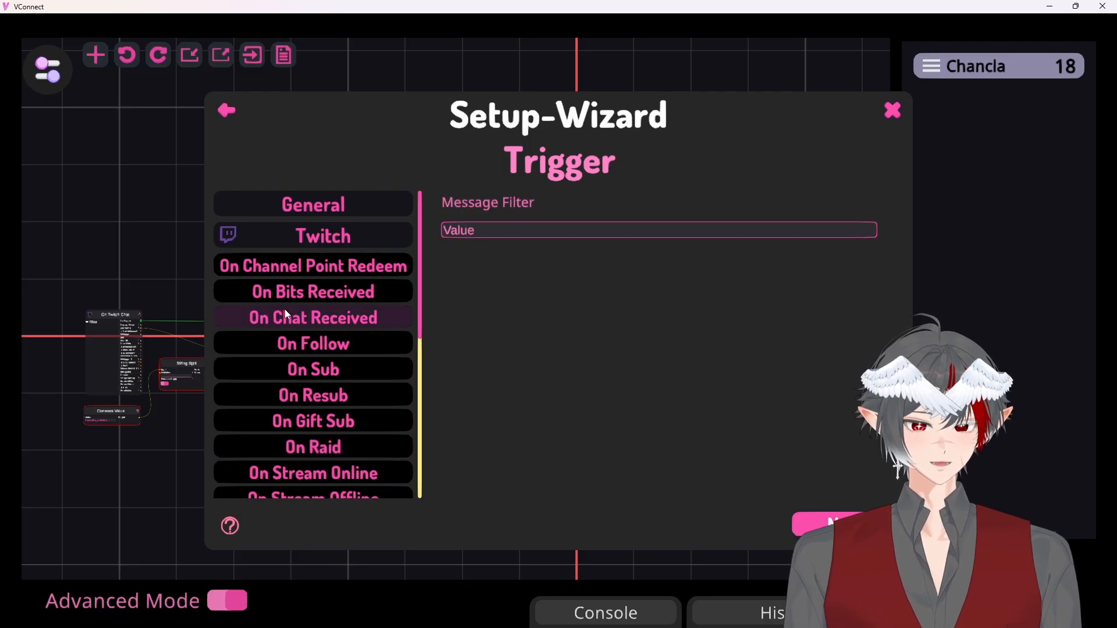
pyautogui.click(475, 239)
pyautogui.write('test')
pyautogui.click(816, 522)
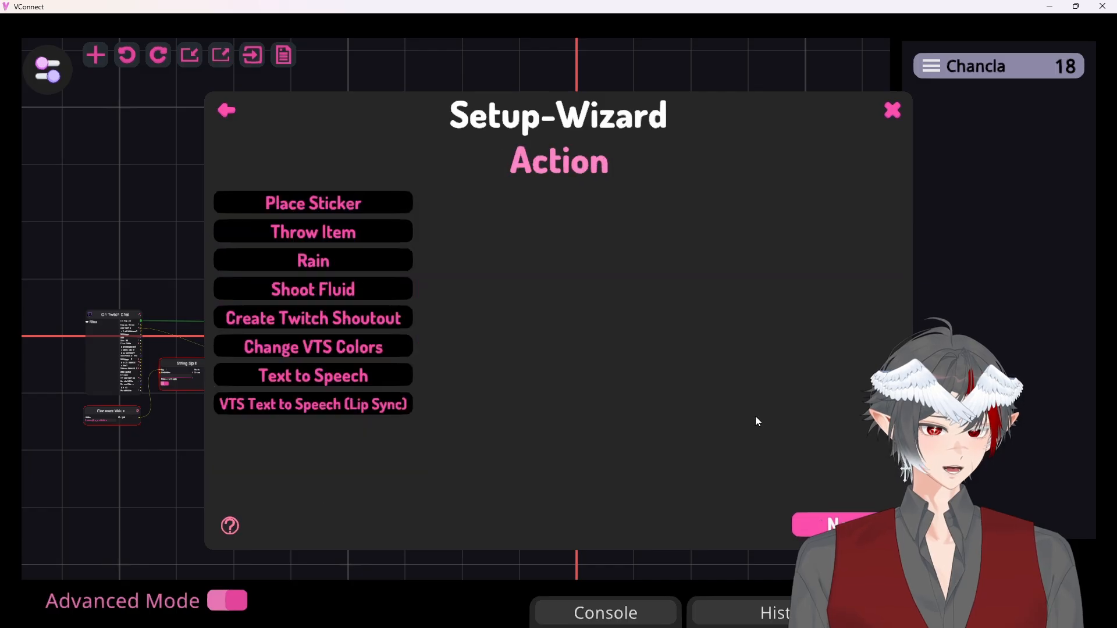
# Set the action to Throw Item with Pokedolls replacing Default as its assets, and finish the wizard with the default general options
pyautogui.click(360, 210)
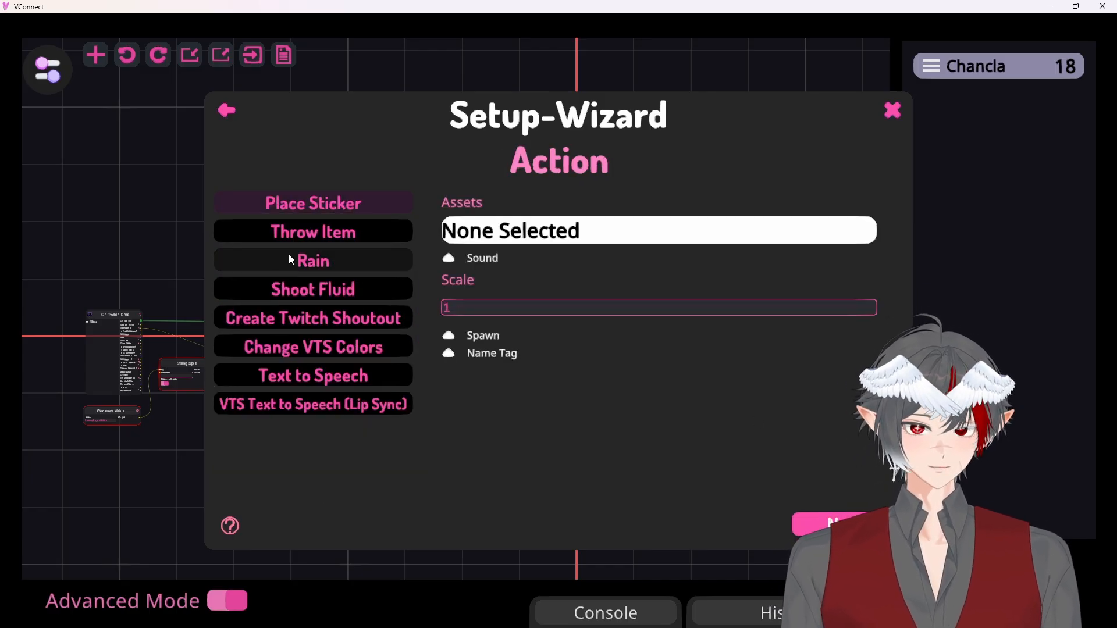
pyautogui.click(296, 235)
pyautogui.click(488, 232)
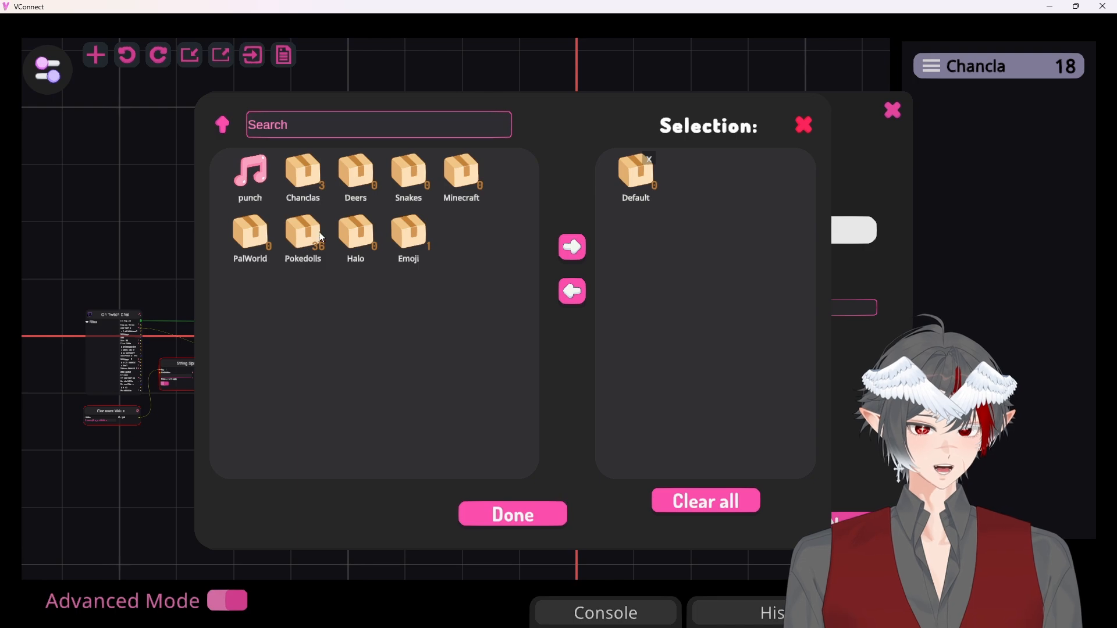
pyautogui.click(304, 246)
pyautogui.click(649, 159)
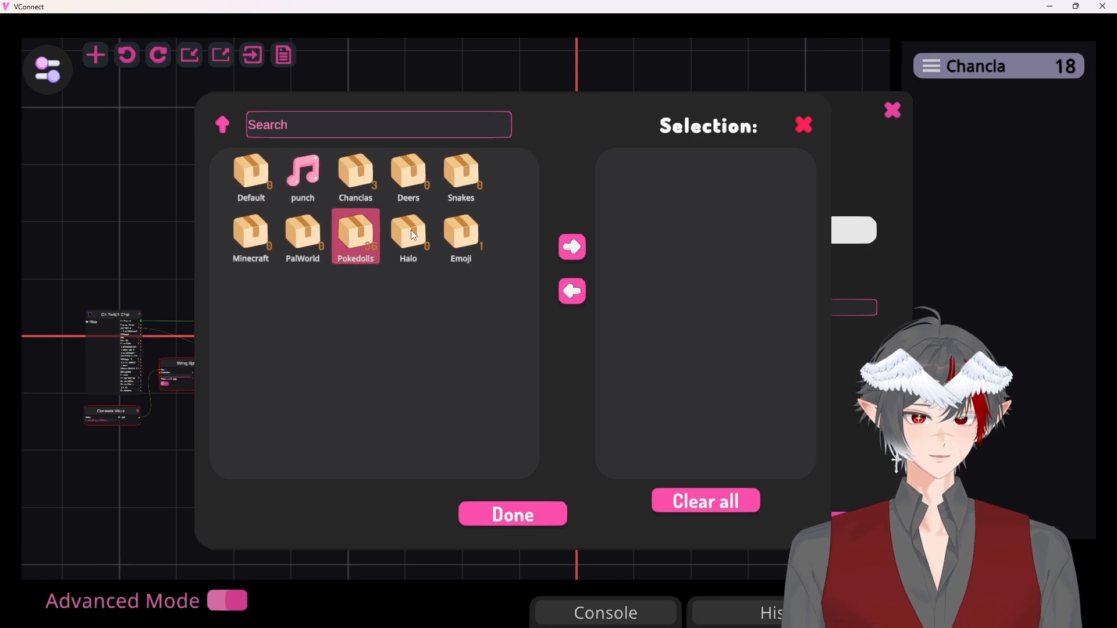
pyautogui.click(572, 247)
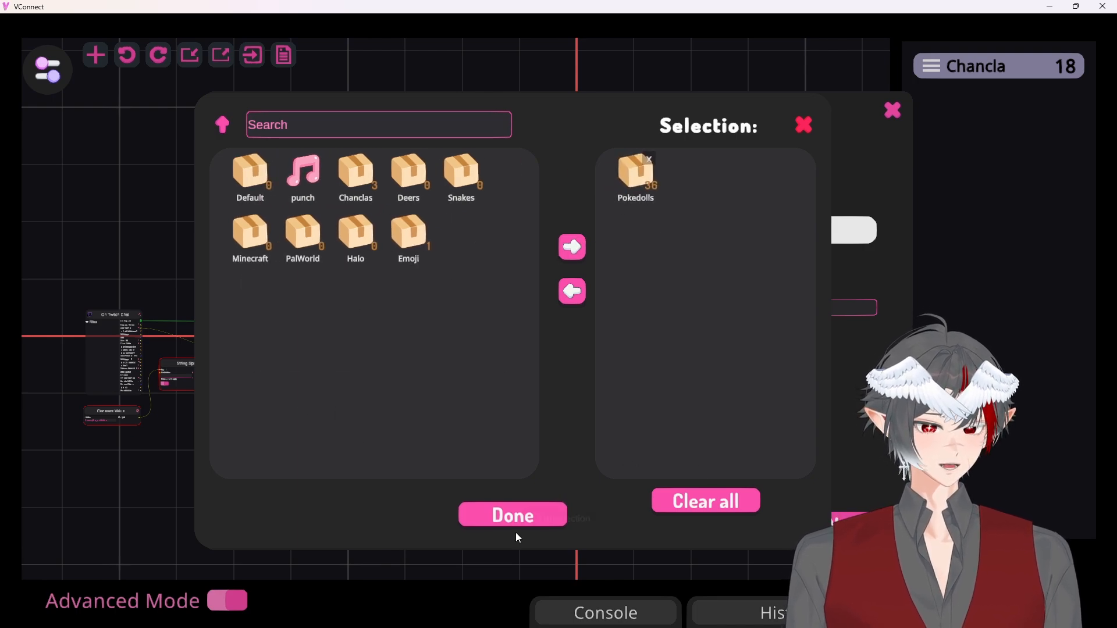
pyautogui.click(514, 516)
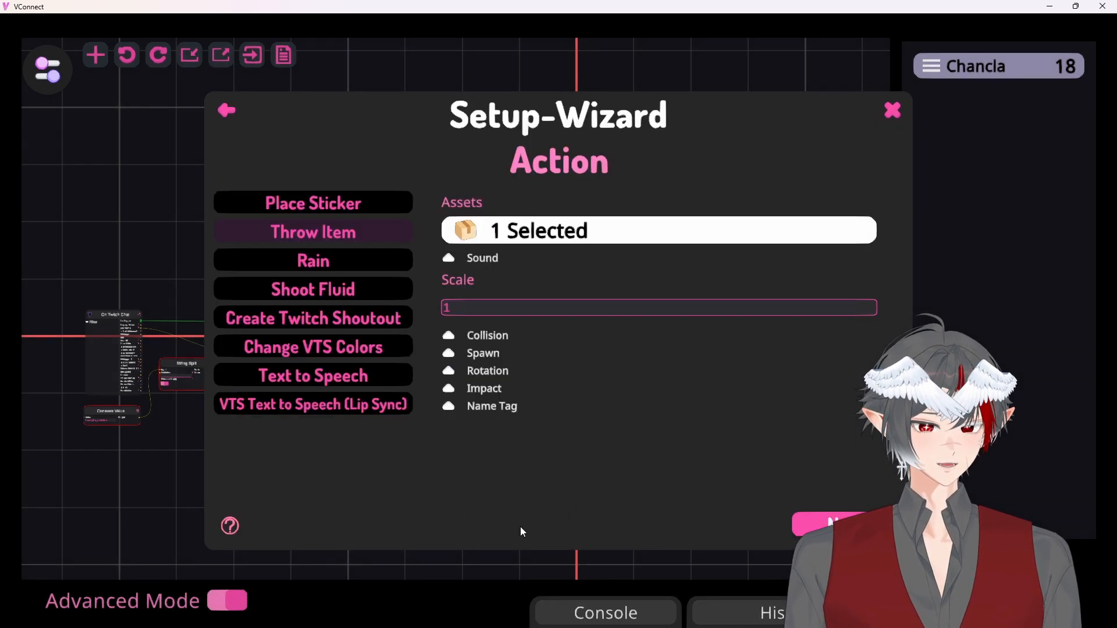
pyautogui.click(835, 528)
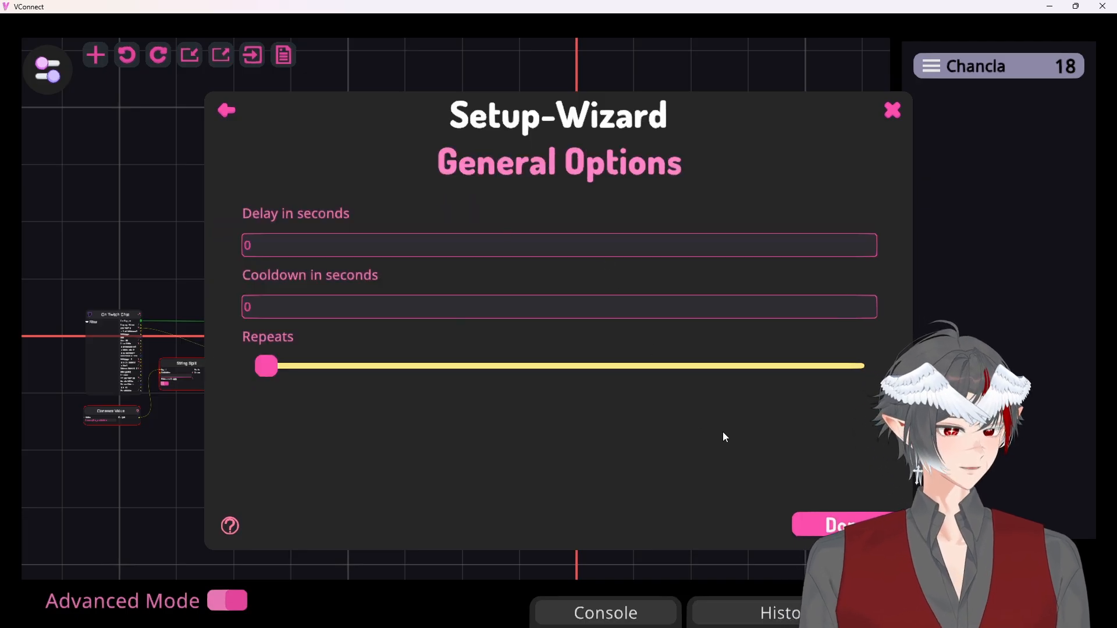
pyautogui.click(814, 524)
# Move the On Twitch Chat node far left of the Cooldown node to free space between them
pyautogui.scroll(-2, 497, 465)
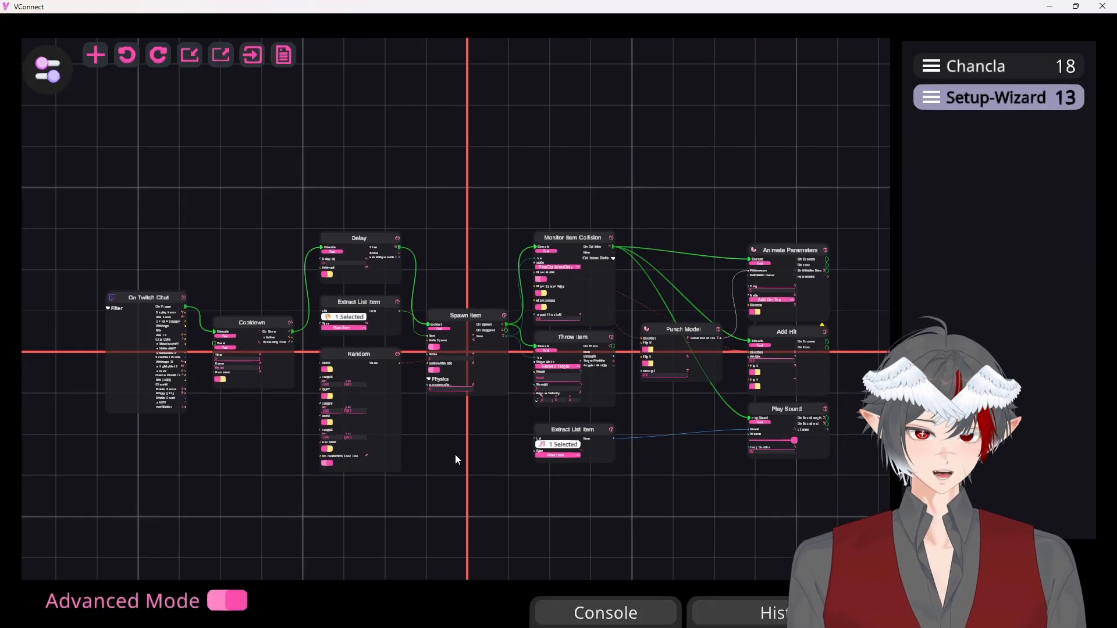
pyautogui.moveTo(855, 174); pyautogui.dragTo(204, 534)
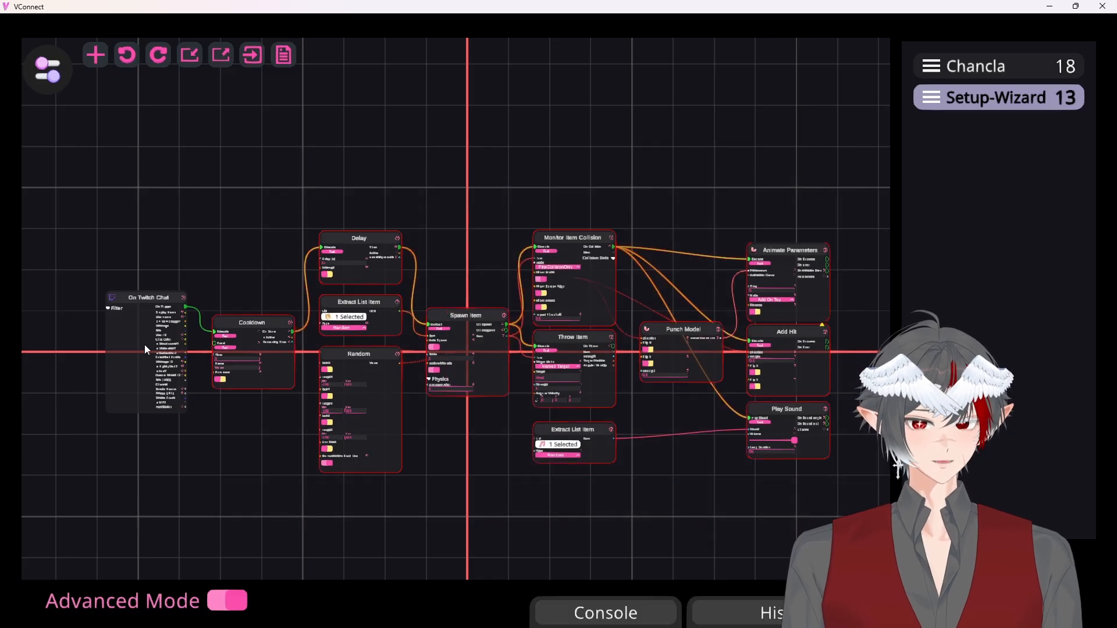
pyautogui.click(149, 326)
pyautogui.moveTo(178, 507); pyautogui.dragTo(843, 499)
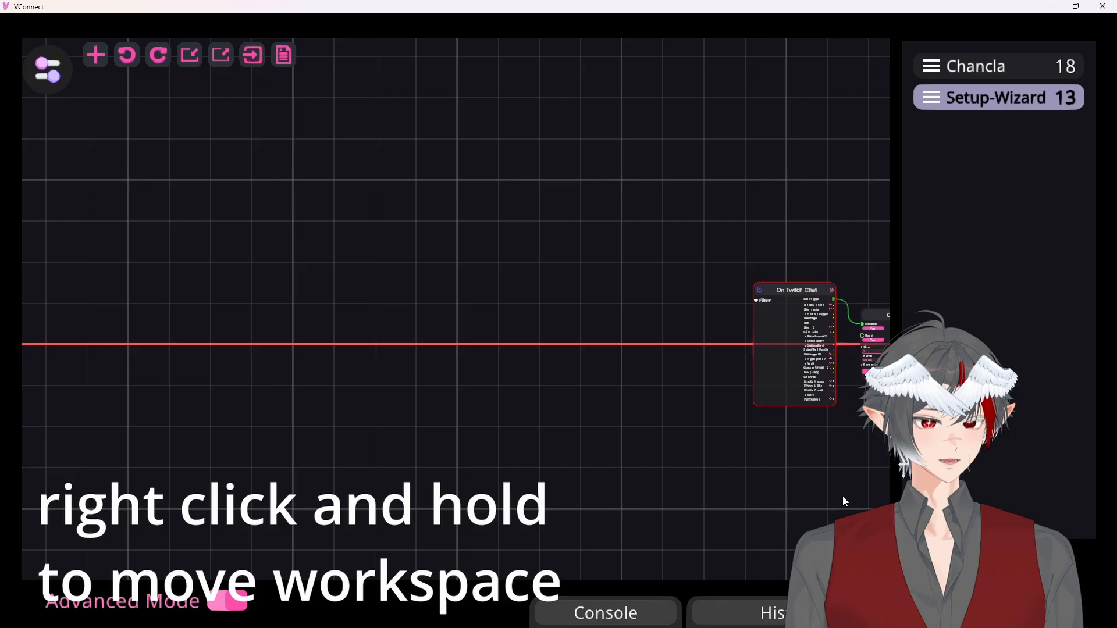
pyautogui.click(801, 289)
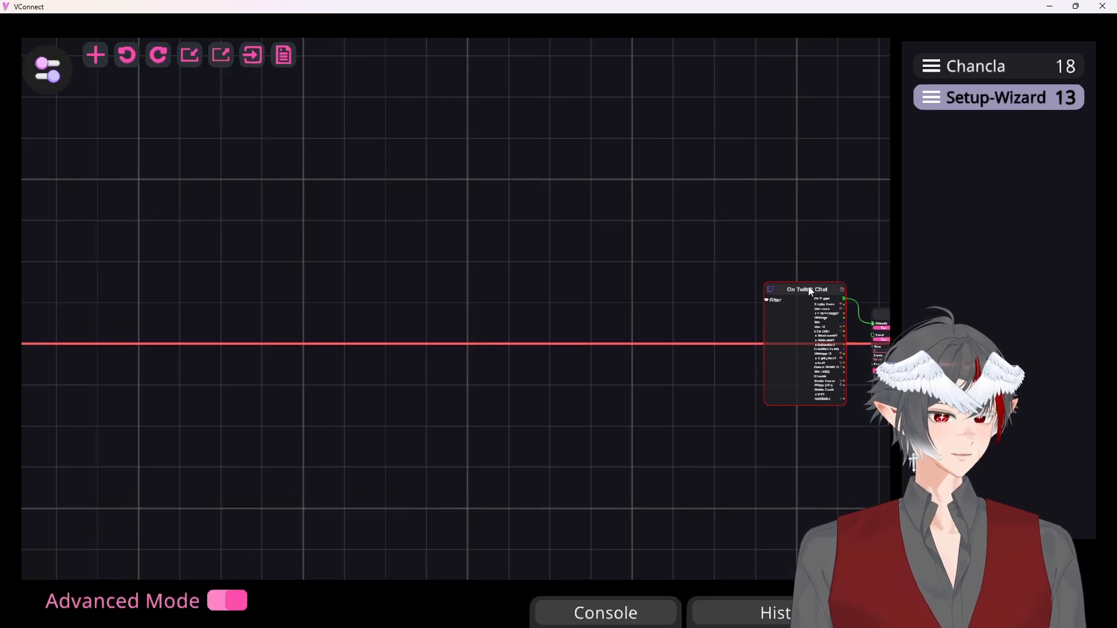
pyautogui.moveTo(801, 300); pyautogui.dragTo(161, 313)
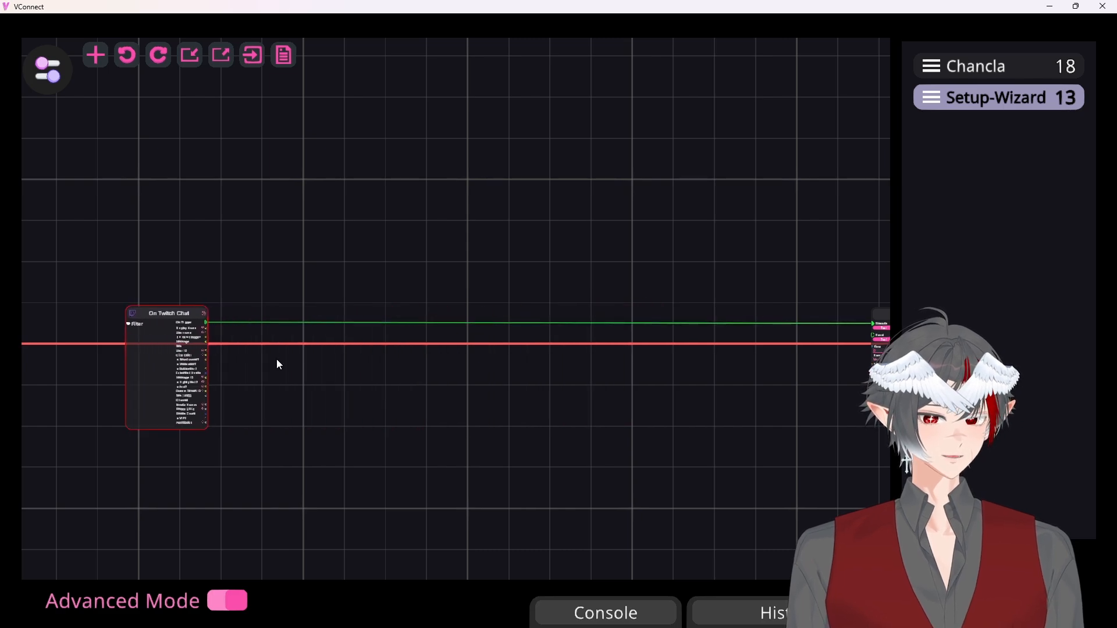
# Examine the Spawn Item node and its settings in the generated trigger
pyautogui.click(96, 57)
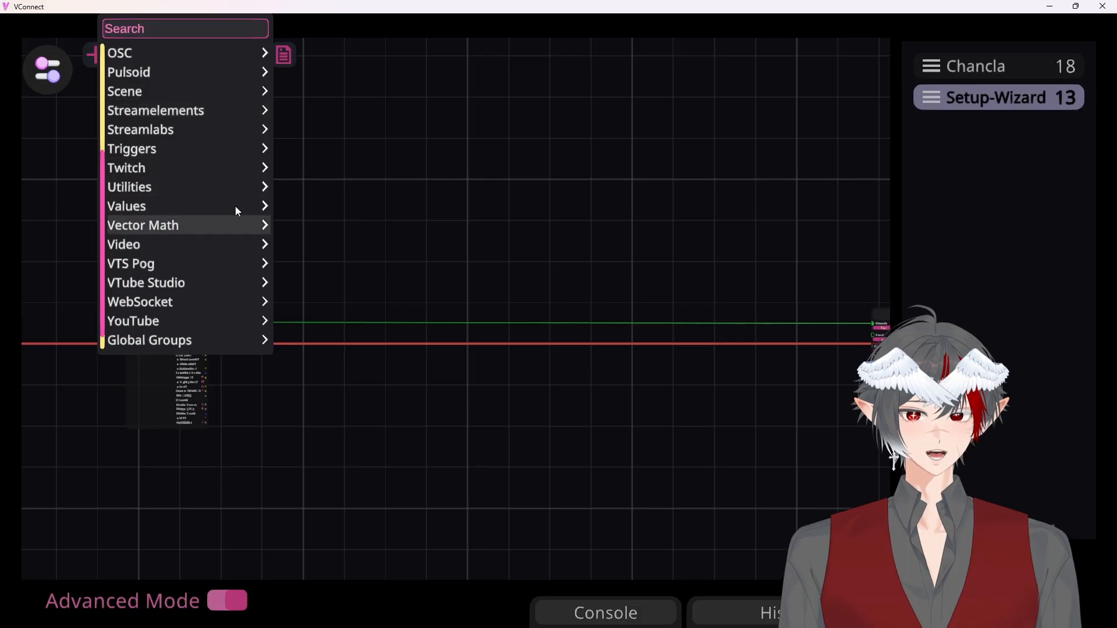
pyautogui.click(570, 437)
pyautogui.moveTo(696, 420); pyautogui.dragTo(233, 406)
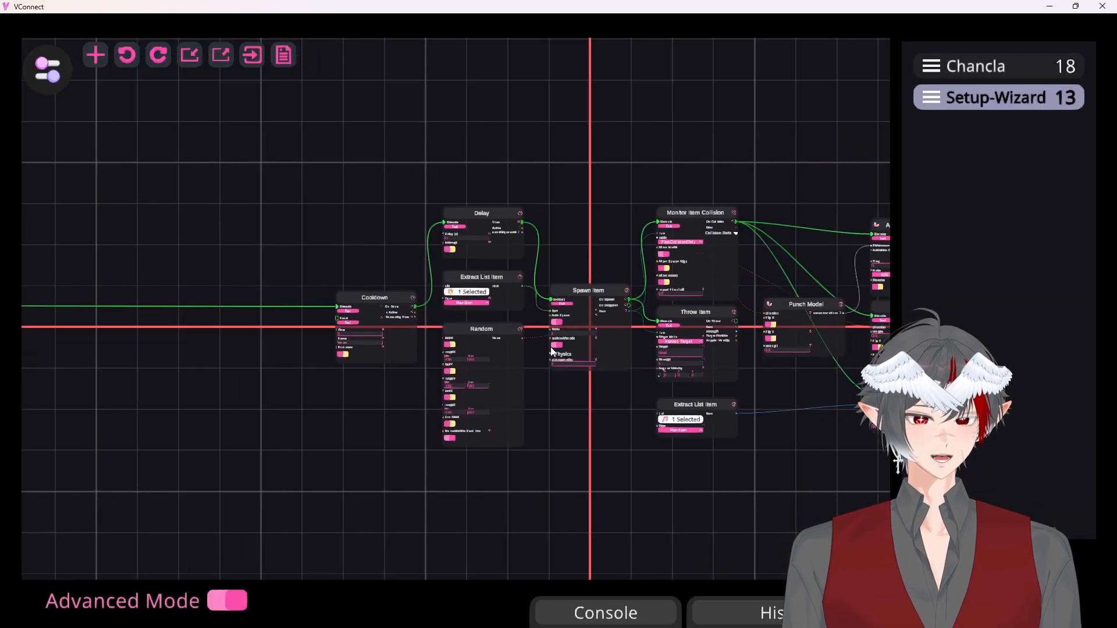
pyautogui.scroll(5, 613, 316)
pyautogui.scroll(2, 547, 362)
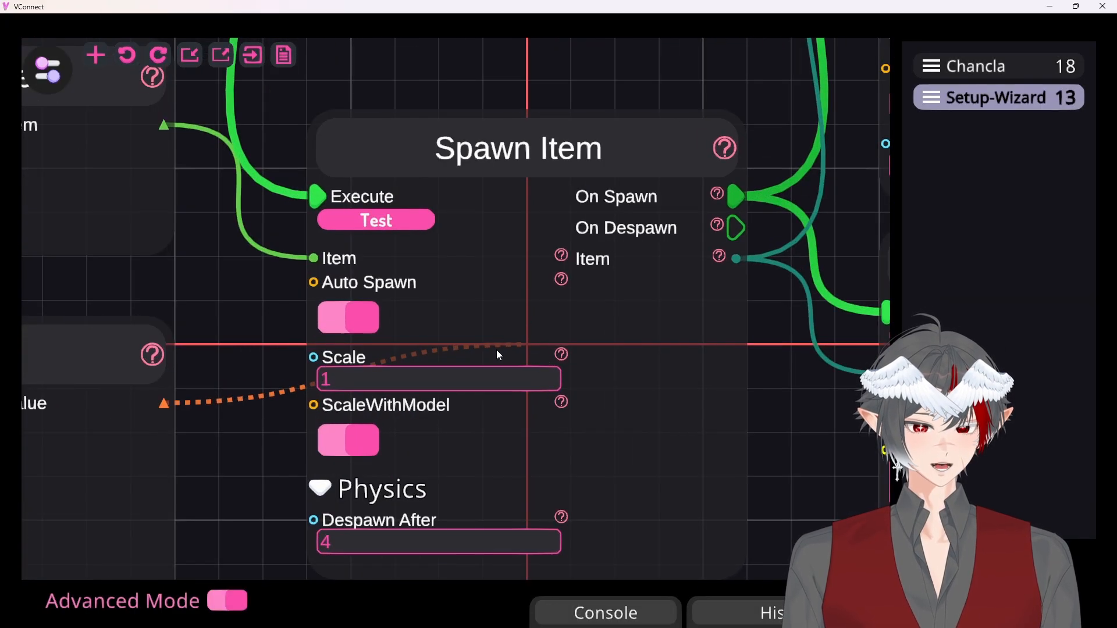
pyautogui.scroll(-10, 462, 341)
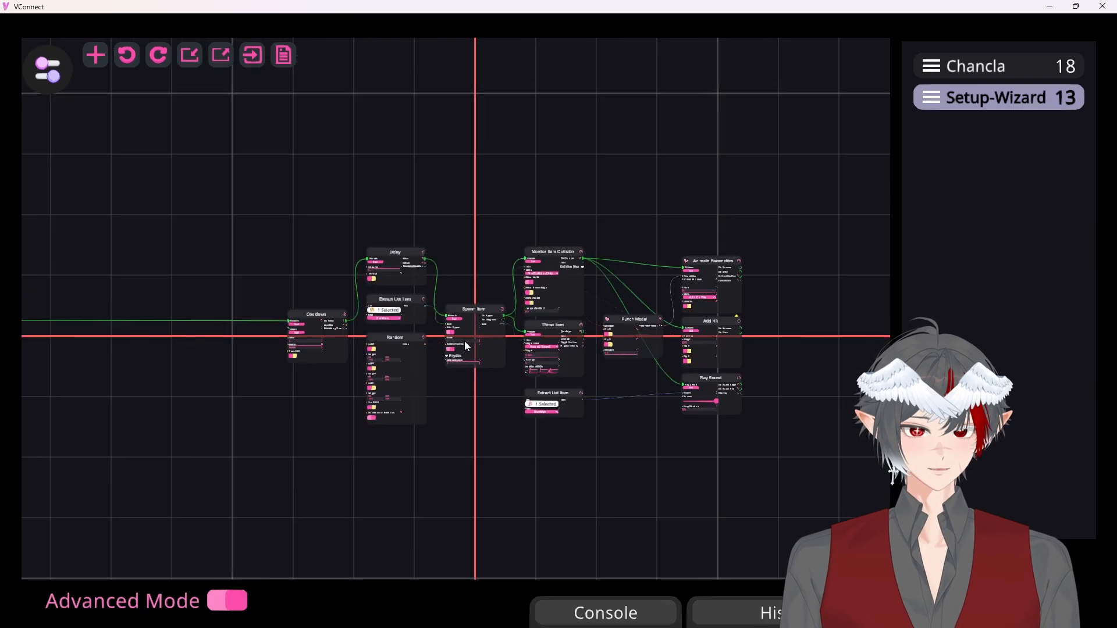
# Add a Constant Value node and place it directly below the On Twitch Chat node
pyautogui.moveTo(324, 401); pyautogui.dragTo(561, 402)
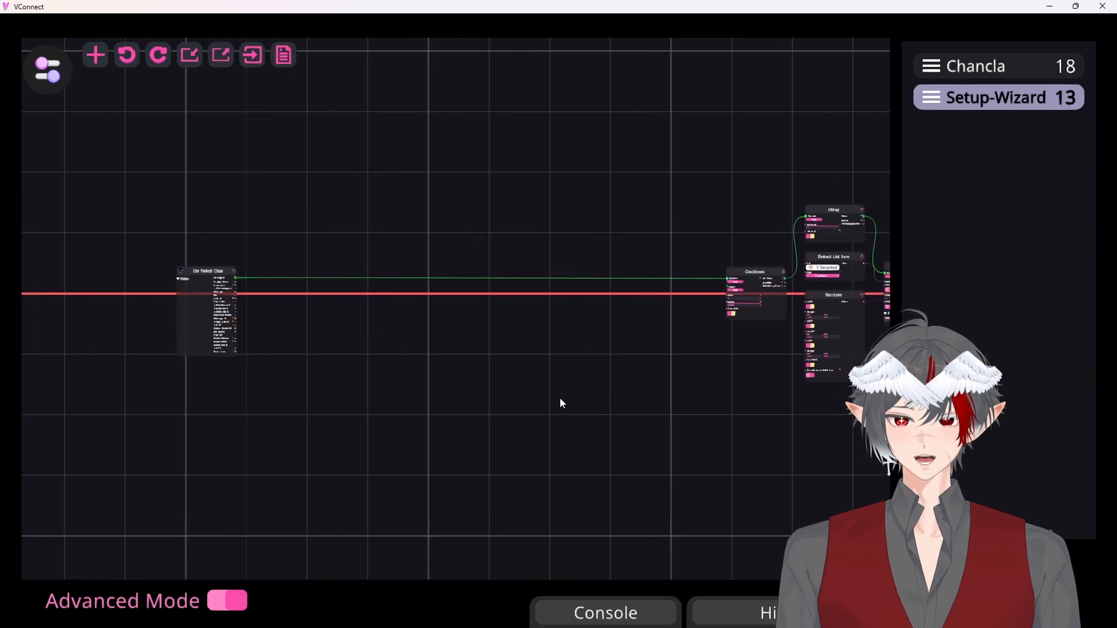
pyautogui.rightClick(271, 256)
pyautogui.click(319, 92)
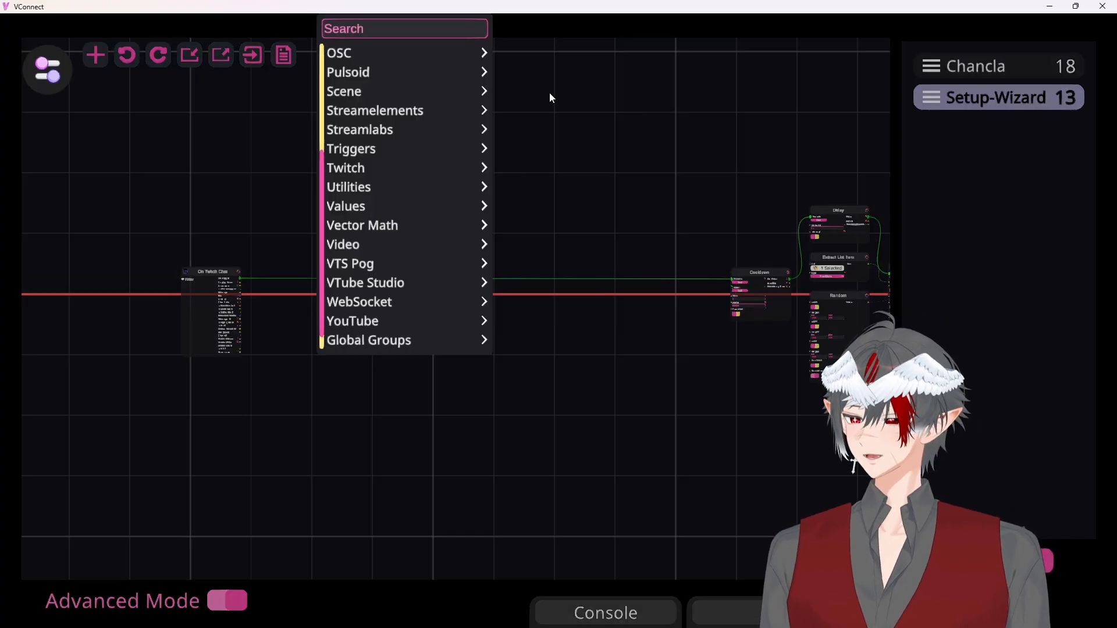
pyautogui.write('constant')
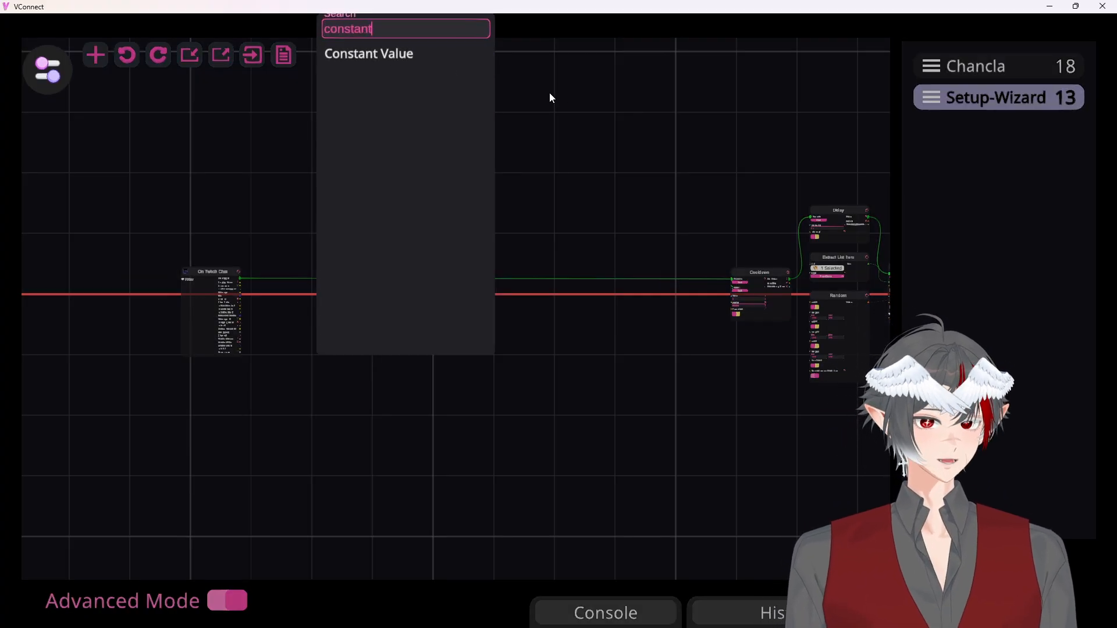
pyautogui.click(401, 57)
pyautogui.moveTo(303, 85); pyautogui.dragTo(172, 359)
pyautogui.scroll(5, 208, 382)
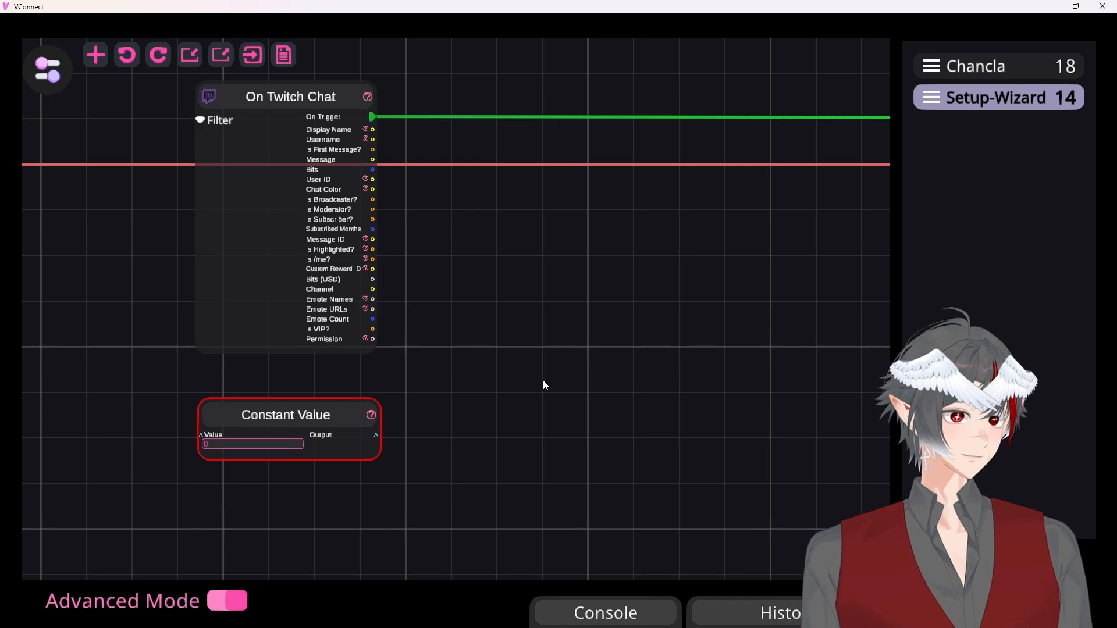
# Add a String Split node and place it between On Twitch Chat and Cooldown, below the trigger connection
pyautogui.moveTo(633, 356); pyautogui.dragTo(546, 403)
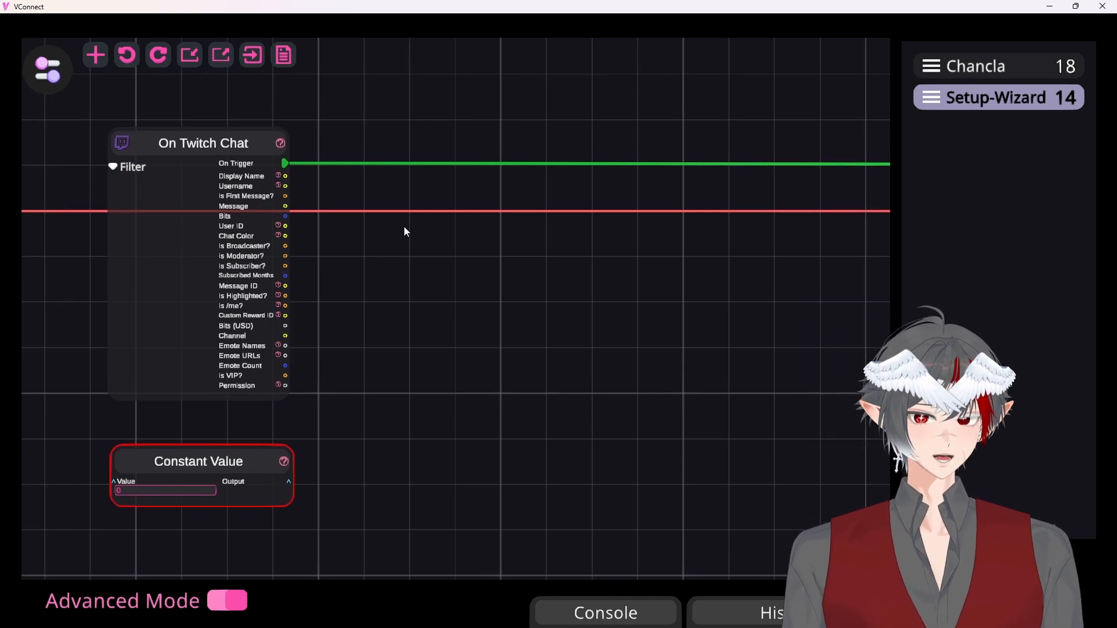
pyautogui.moveTo(578, 297); pyautogui.dragTo(525, 272)
pyautogui.rightClick(480, 306)
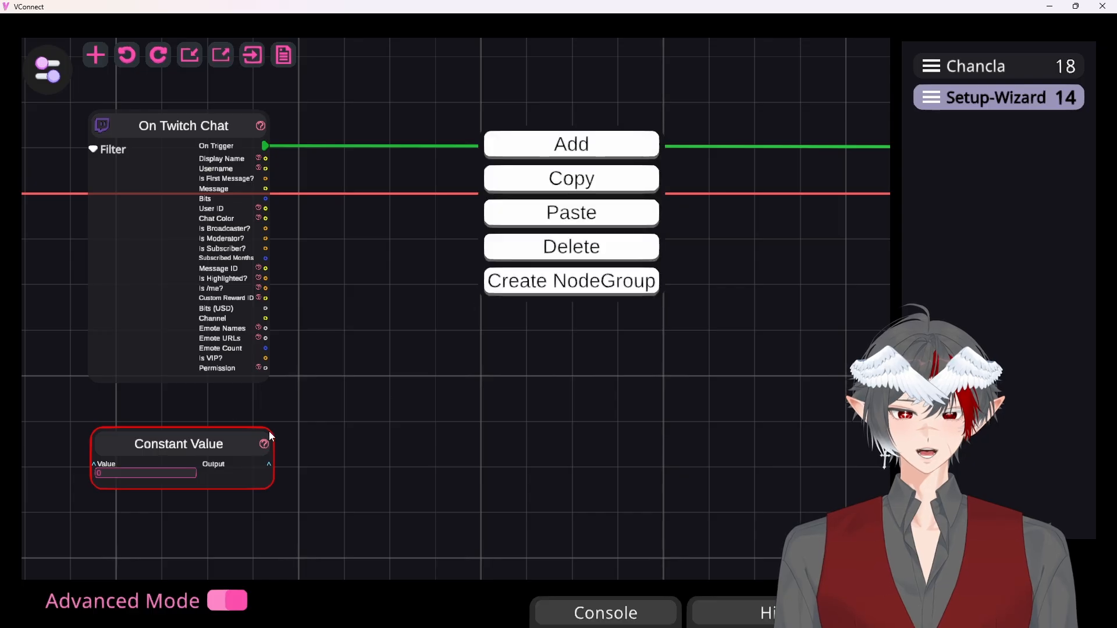
pyautogui.click(552, 147)
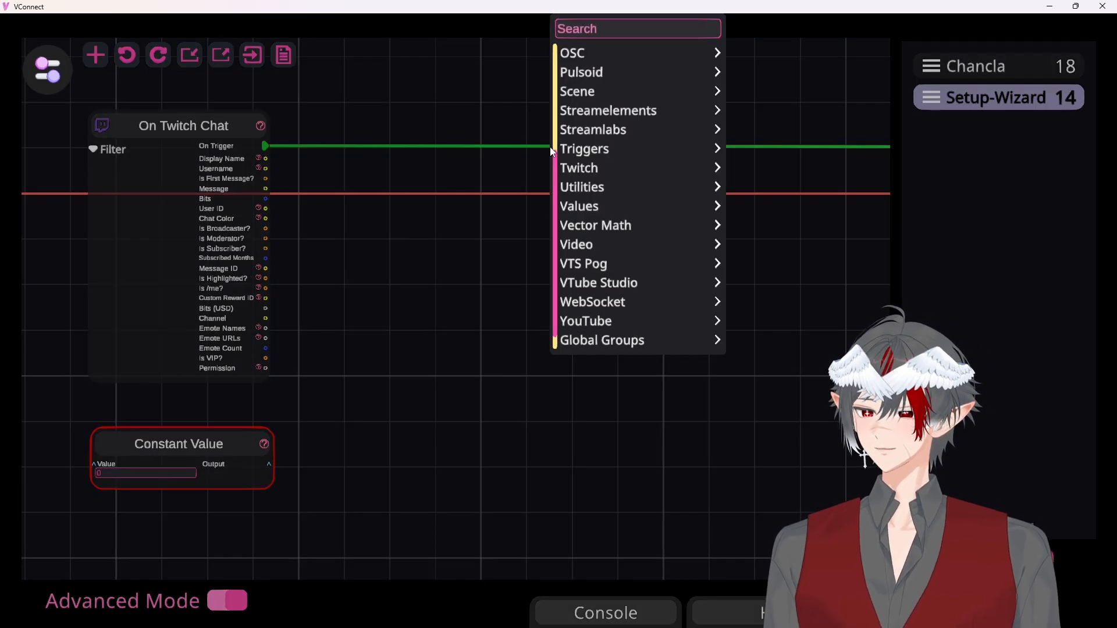
pyautogui.write('string split')
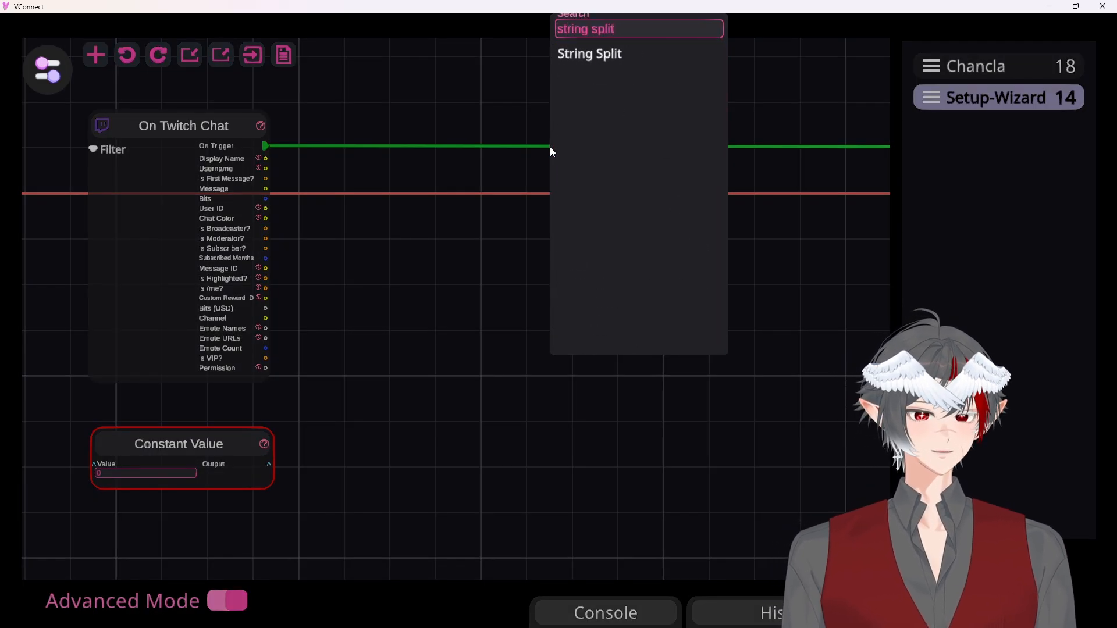
pyautogui.click(585, 58)
pyautogui.moveTo(544, 102); pyautogui.dragTo(425, 291)
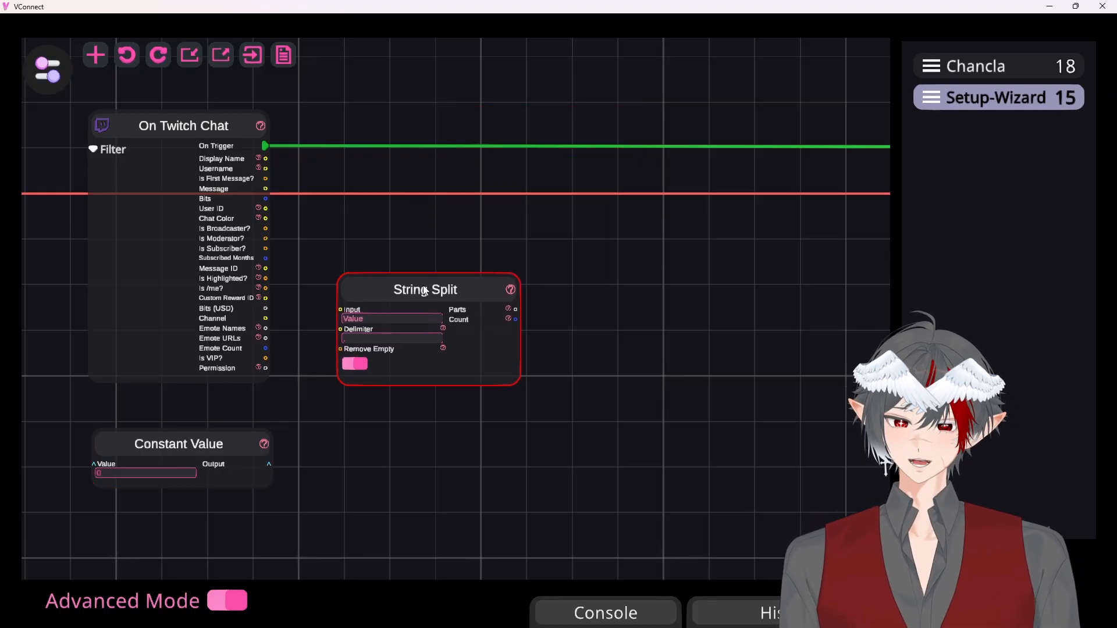
# Connect the Constant Value output to the String Split input and enter two comma-separated Twitch usernames as the constant's value
pyautogui.moveTo(269, 464); pyautogui.dragTo(335, 448)
pyautogui.moveTo(340, 309); pyautogui.dragTo(339, 311)
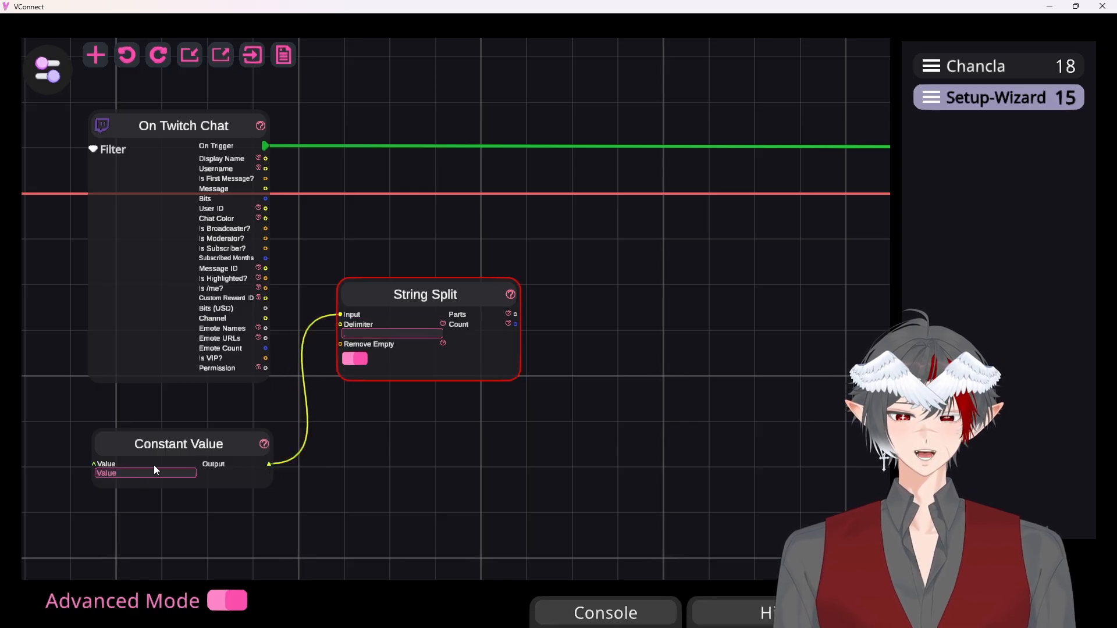
pyautogui.write('fiscon,the_schizlee')
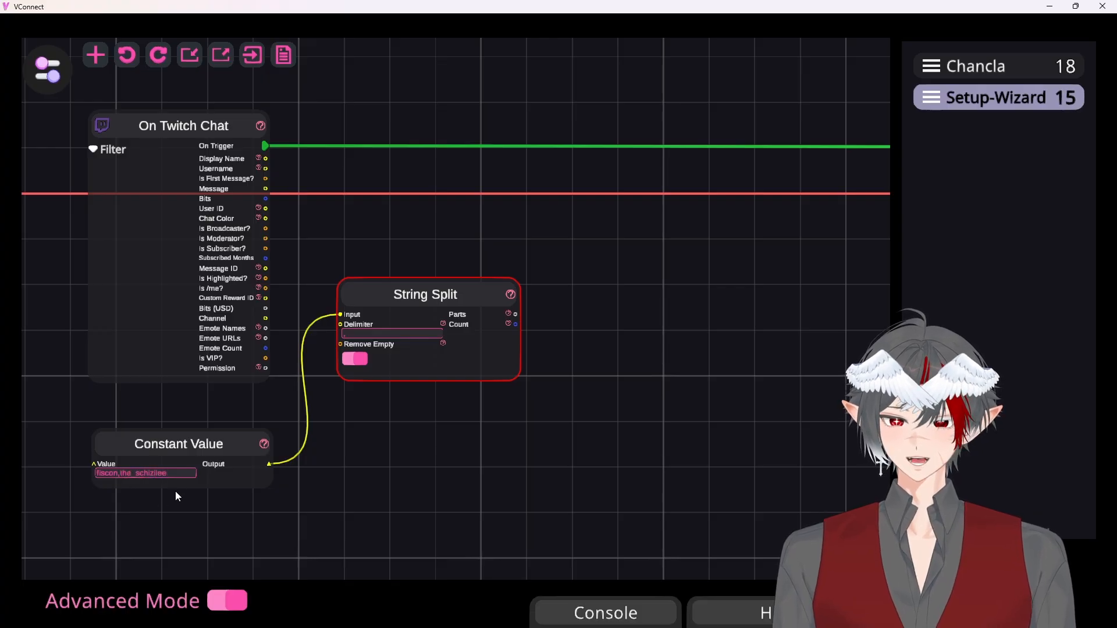
pyautogui.click(176, 493)
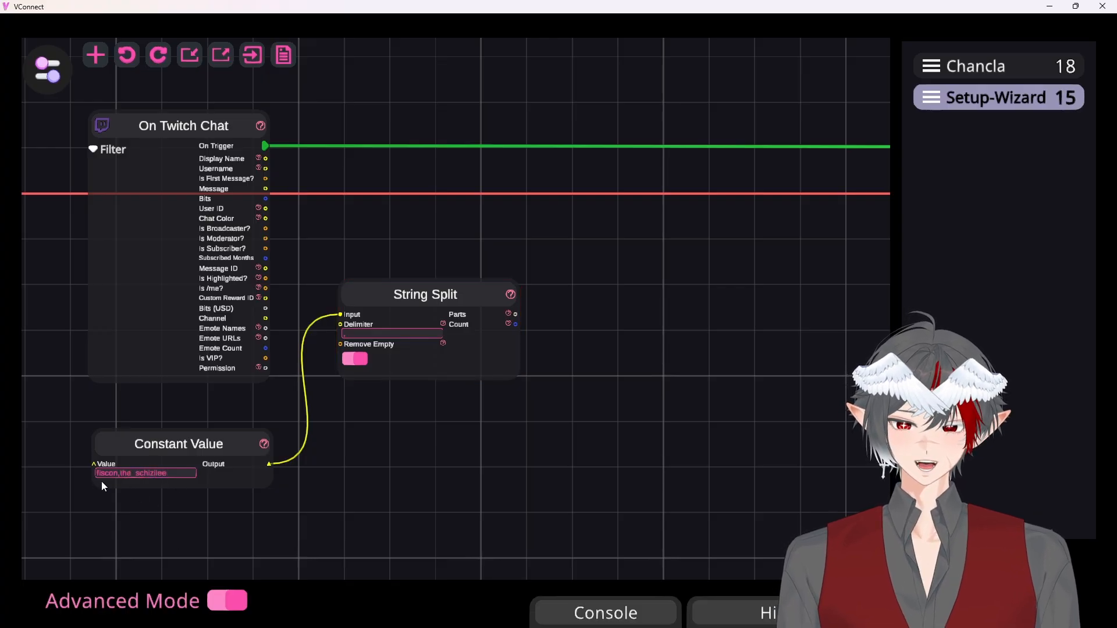
# Append a comma after the last username in the Constant Value node's value
pyautogui.scroll(7, 101, 484)
pyautogui.moveTo(104, 458); pyautogui.dragTo(72, 455)
pyautogui.click(87, 453)
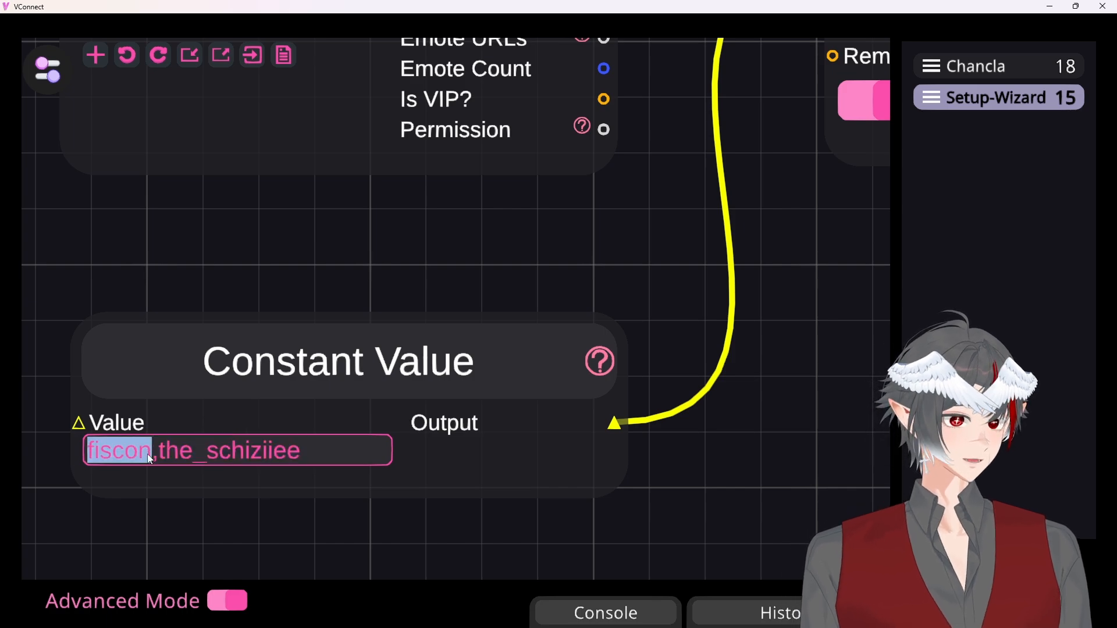
pyautogui.moveTo(89, 455); pyautogui.dragTo(147, 450)
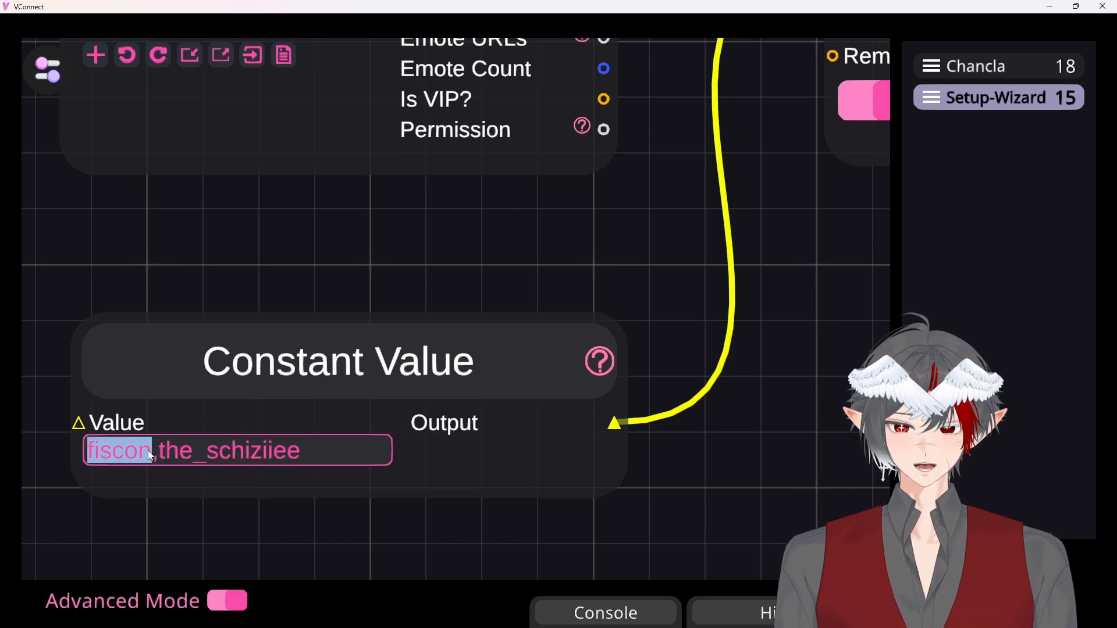
pyautogui.click(335, 451)
pyautogui.write(',')
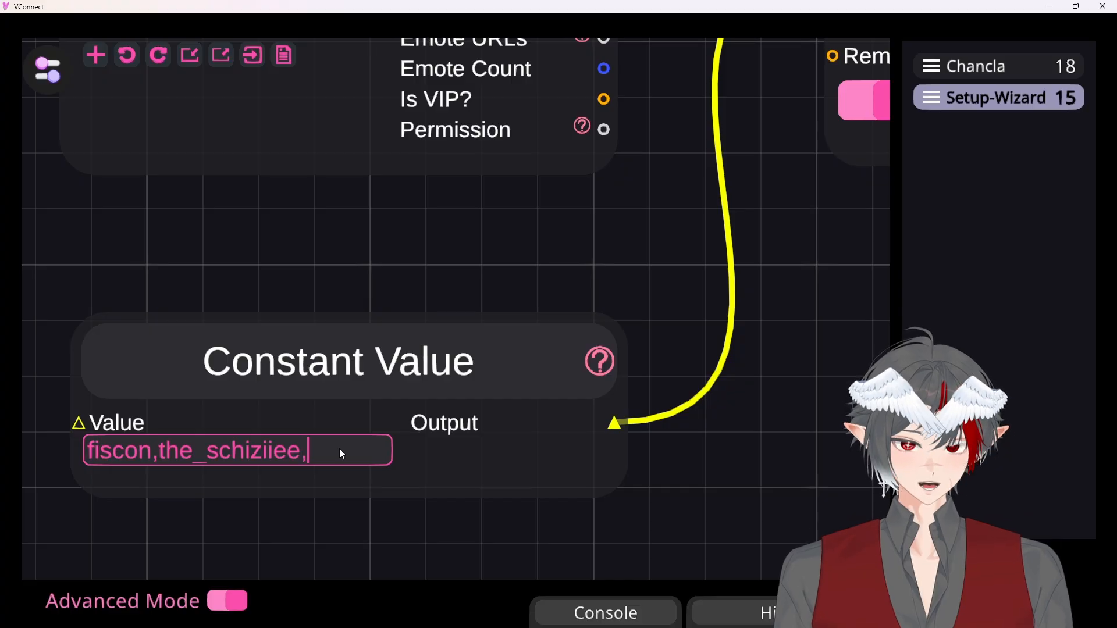
pyautogui.write('Fiscon')
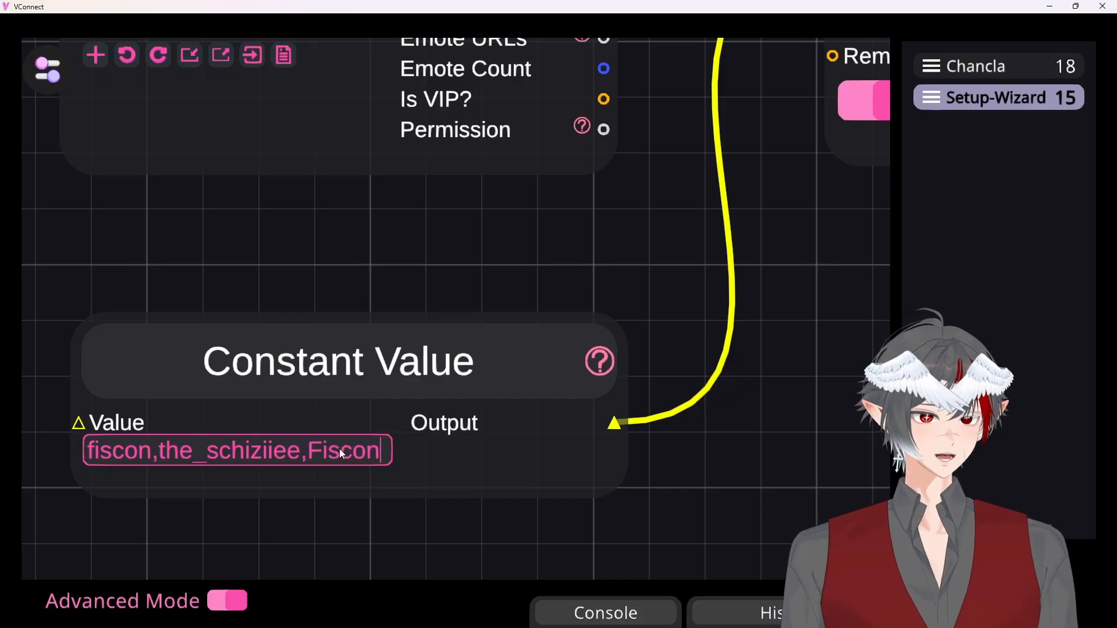
pyautogui.press('BackSpace')
pyautogui.press('BackSpace')
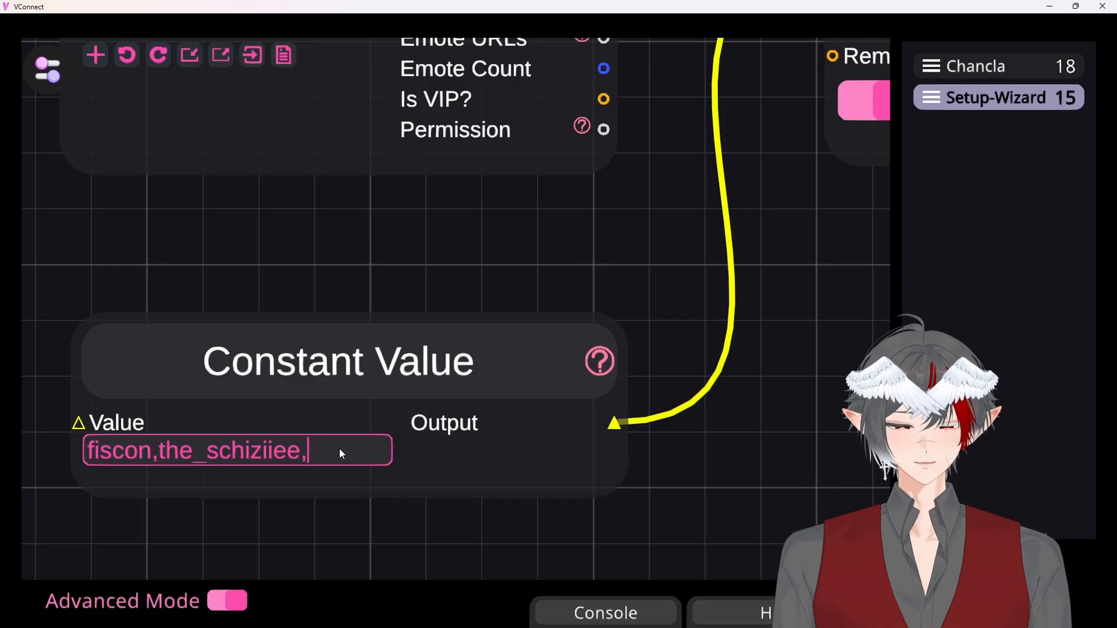
# Read the help notes for the name and User ID outputs of the On Twitch Chat node
pyautogui.scroll(-3, 738, 349)
pyautogui.moveTo(756, 242); pyautogui.dragTo(541, 541)
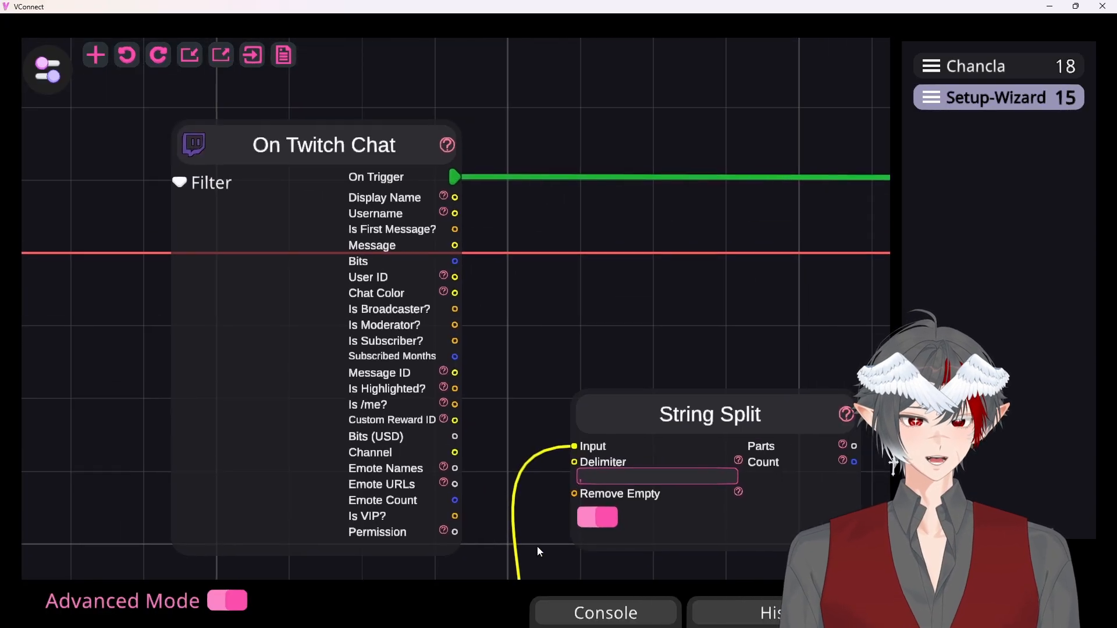
pyautogui.moveTo(440, 212)
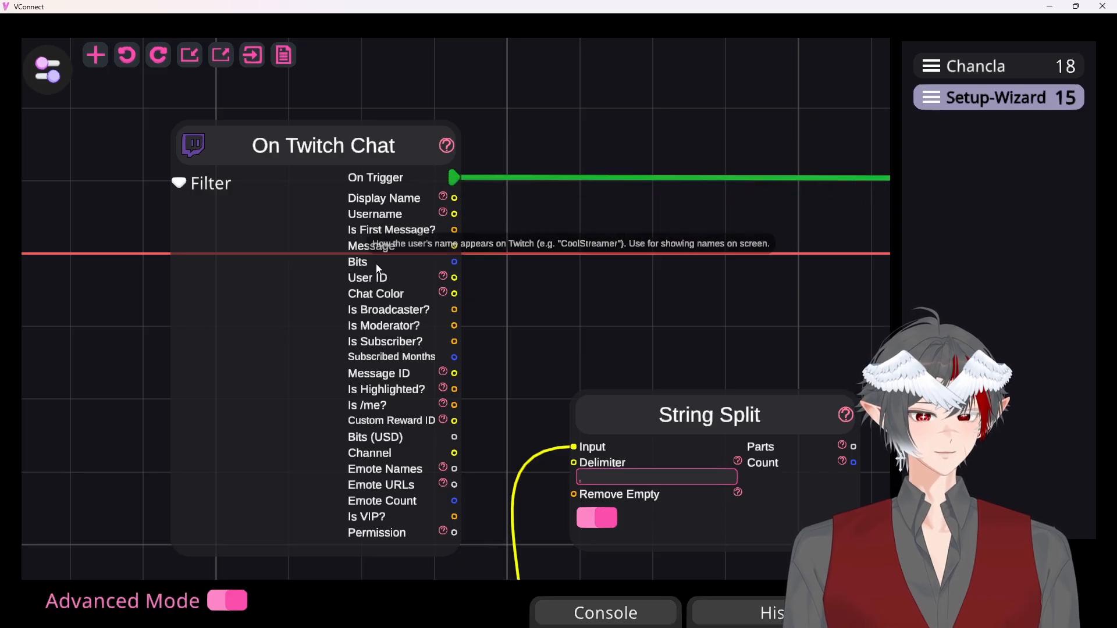
pyautogui.moveTo(444, 278)
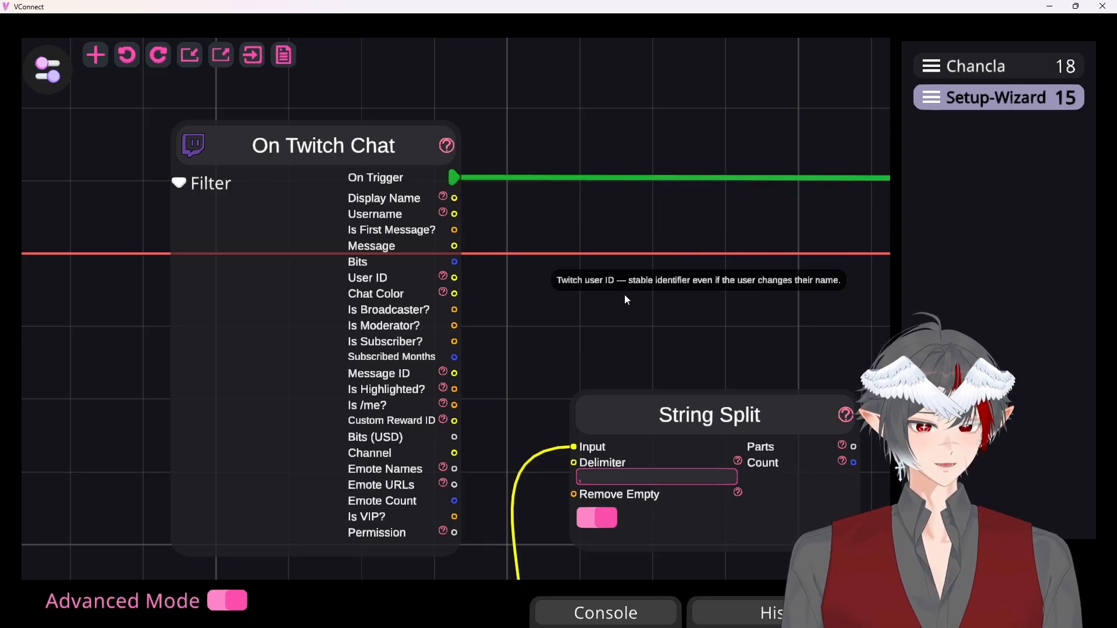
# Add a List Contains node beyond String Split and connect the String Split Parts output to its List input
pyautogui.scroll(-3, 392, 218)
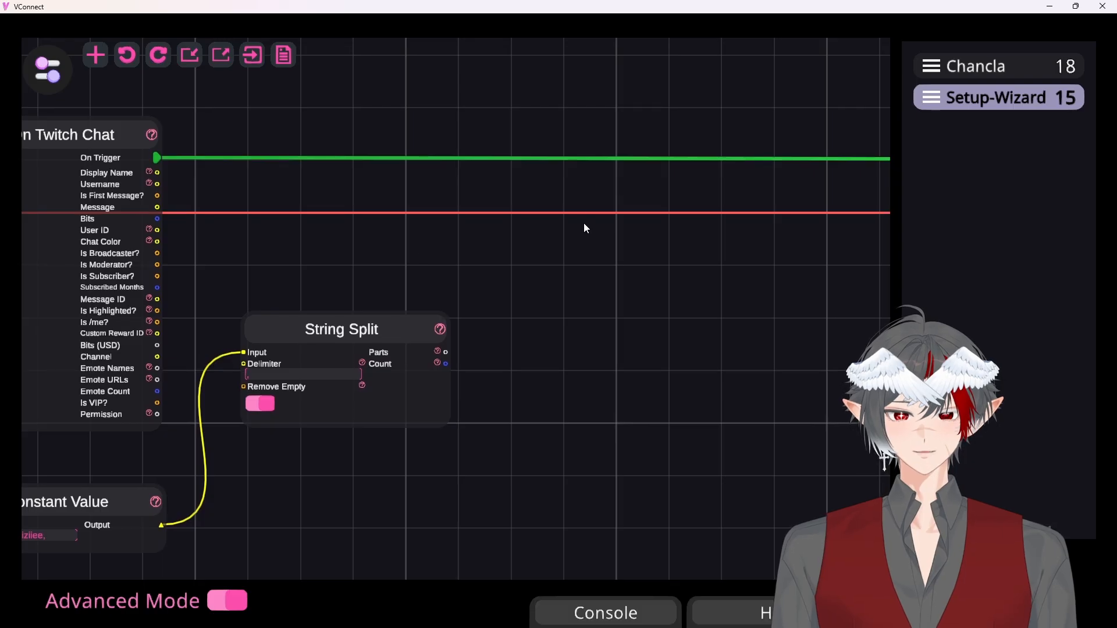
pyautogui.rightClick(584, 223)
pyautogui.click(710, 69)
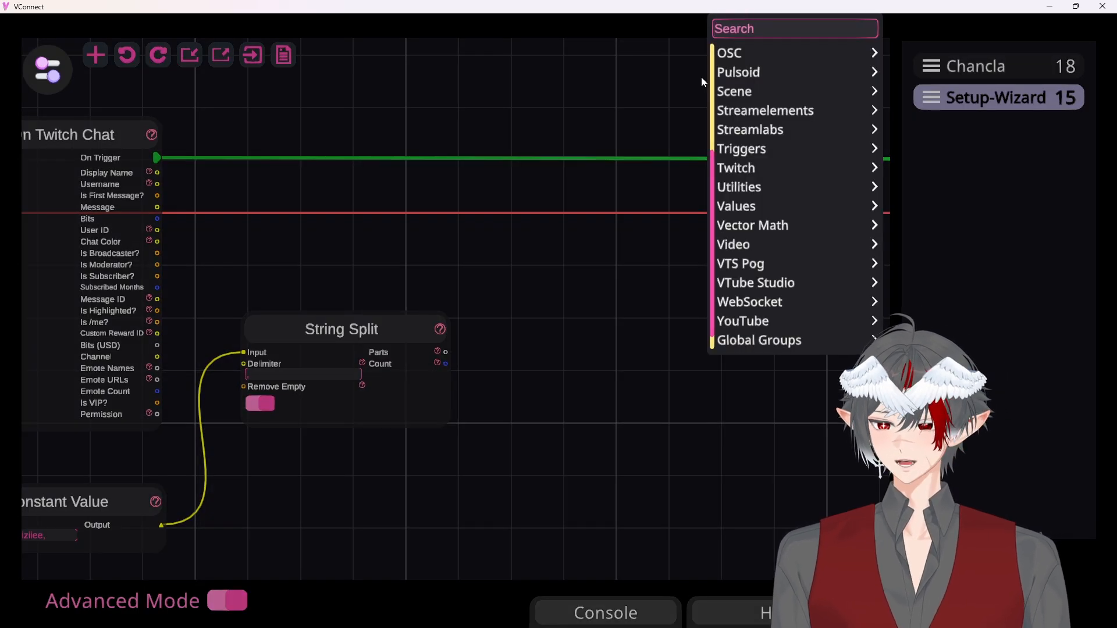
pyautogui.write('li')
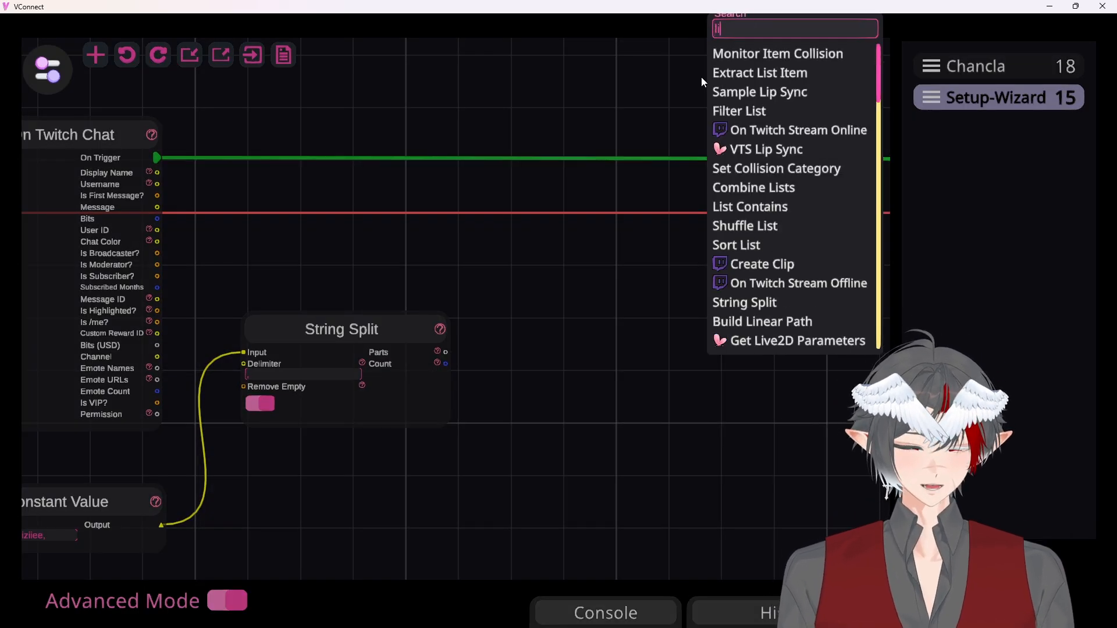
pyautogui.write('st contain')
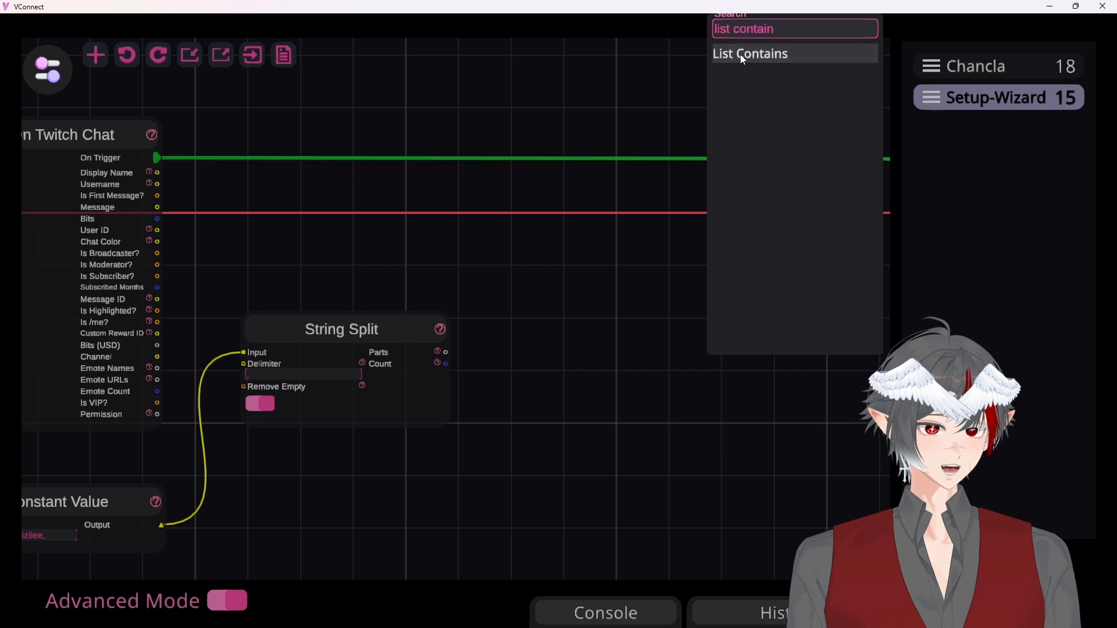
pyautogui.click(744, 58)
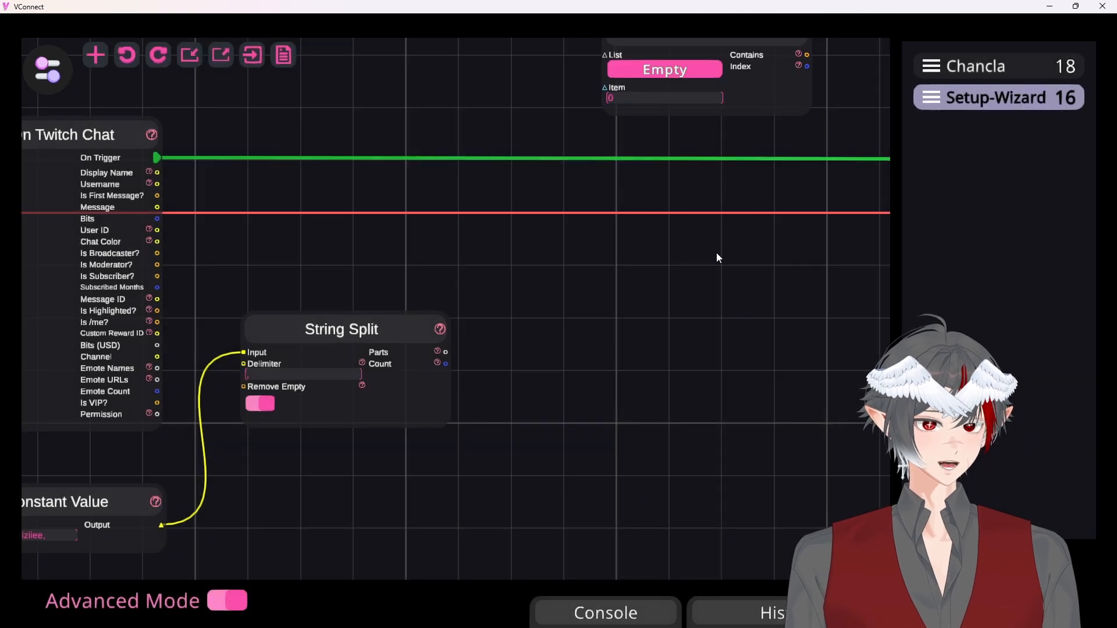
pyautogui.moveTo(715, 254); pyautogui.dragTo(710, 316)
pyautogui.moveTo(653, 222); pyautogui.dragTo(618, 344)
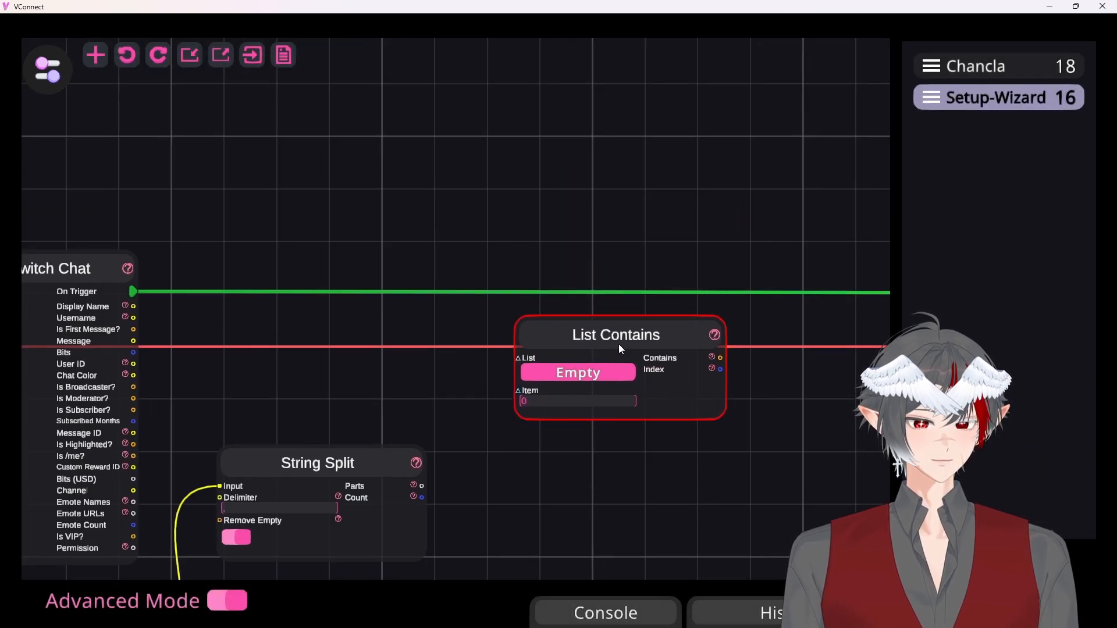
pyautogui.moveTo(629, 444); pyautogui.dragTo(612, 304)
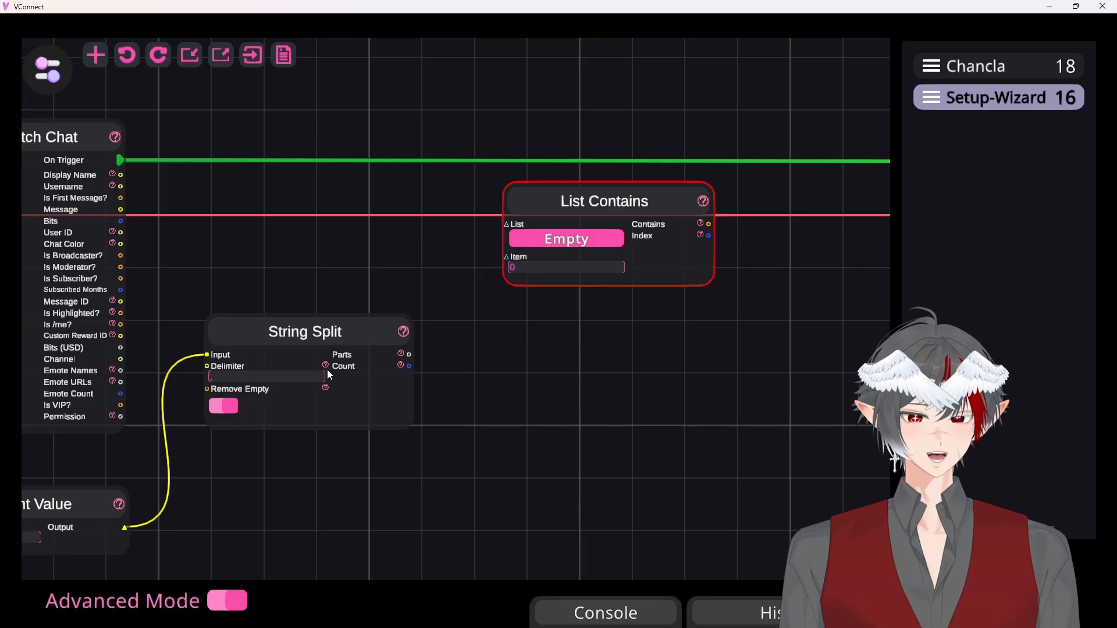
pyautogui.moveTo(410, 355); pyautogui.dragTo(507, 235)
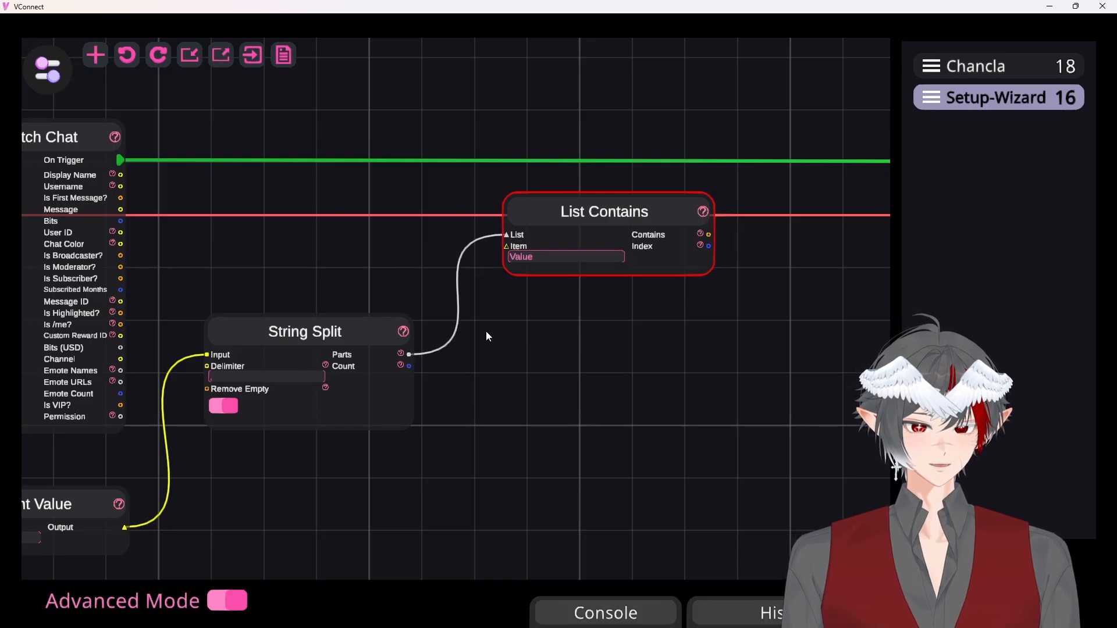
# Review the chain from the username list in Constant Value through String Split's comma delimiter to List Contains
pyautogui.moveTo(601, 376); pyautogui.dragTo(696, 312)
pyautogui.scroll(3, 331, 322)
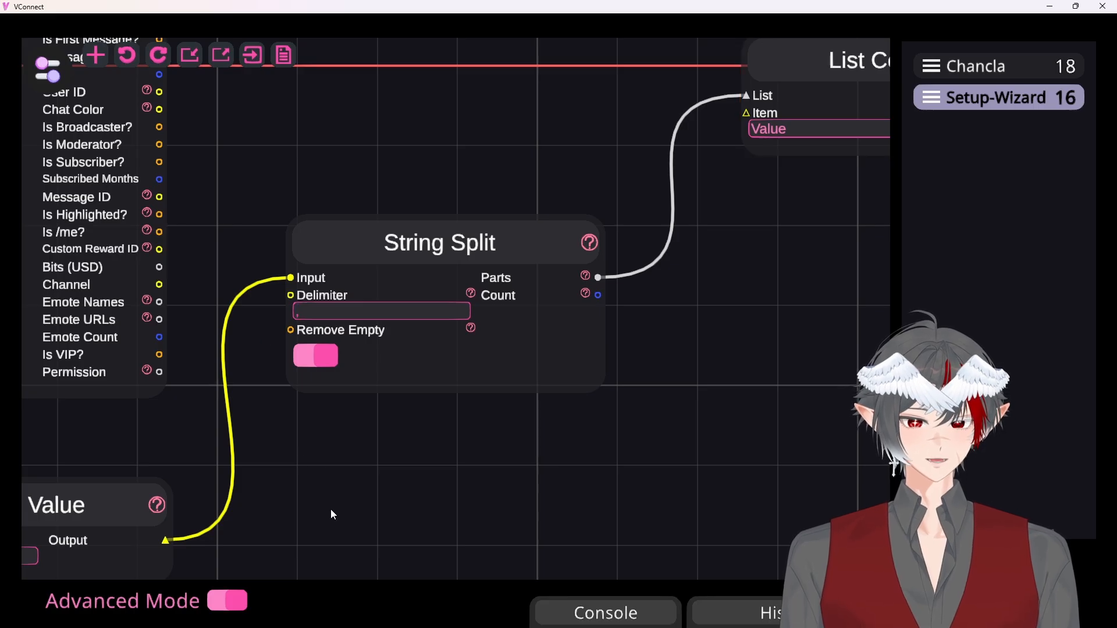
pyautogui.moveTo(331, 513); pyautogui.dragTo(543, 411)
pyautogui.click(109, 450)
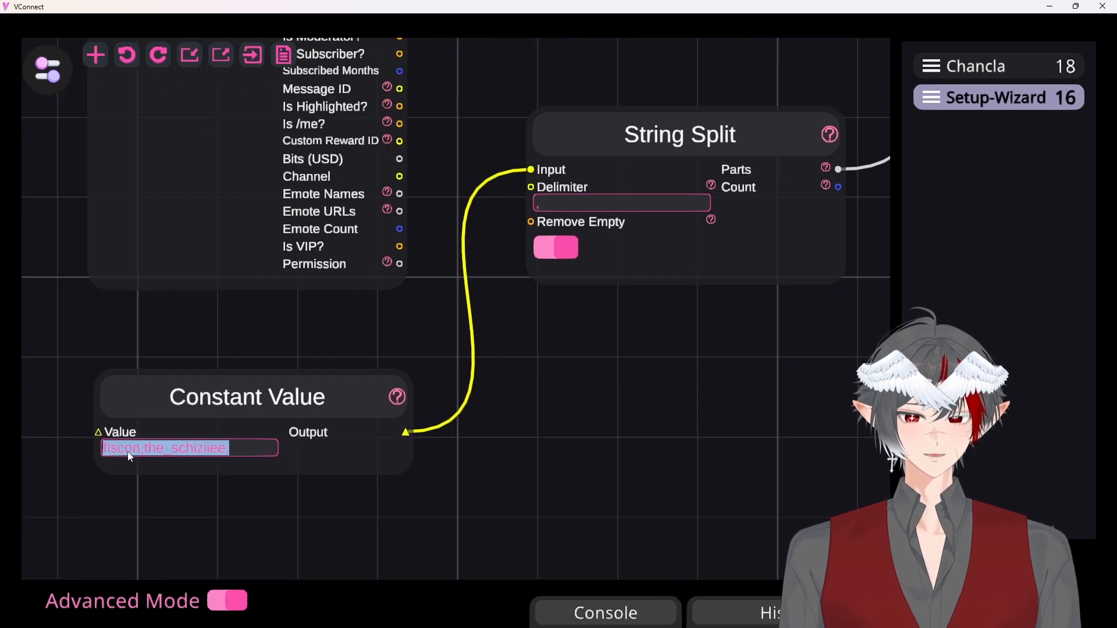
pyautogui.click(107, 450)
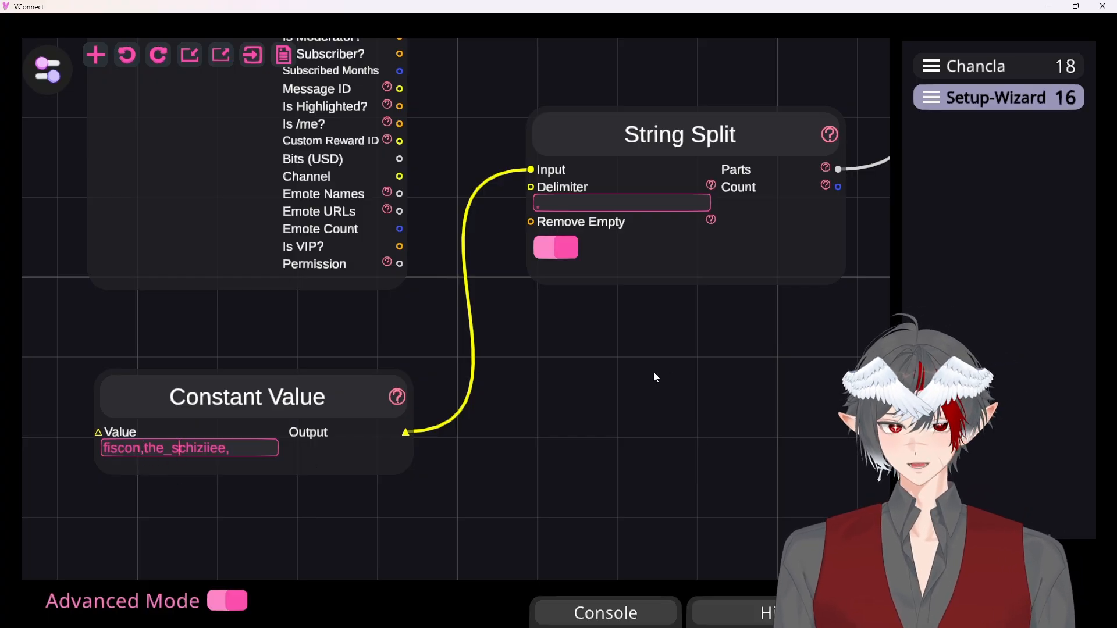
pyautogui.moveTo(654, 372); pyautogui.dragTo(242, 492)
pyautogui.moveTo(672, 266); pyautogui.dragTo(431, 444)
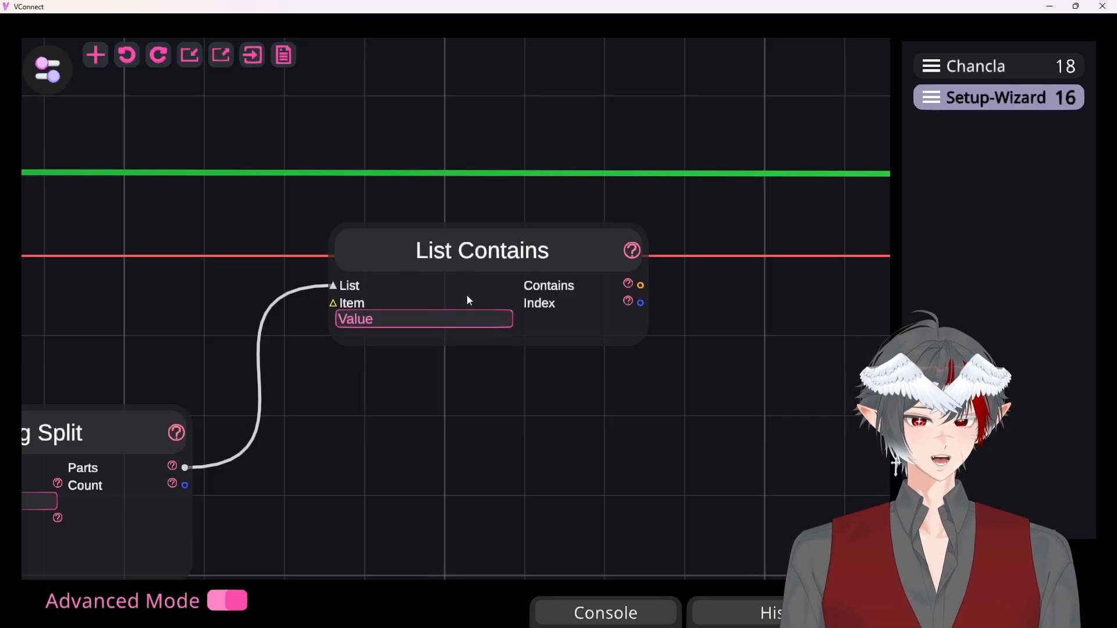
# Connect the Username output of On Twitch Chat to the Item input of List Contains
pyautogui.moveTo(370, 398); pyautogui.dragTo(734, 401)
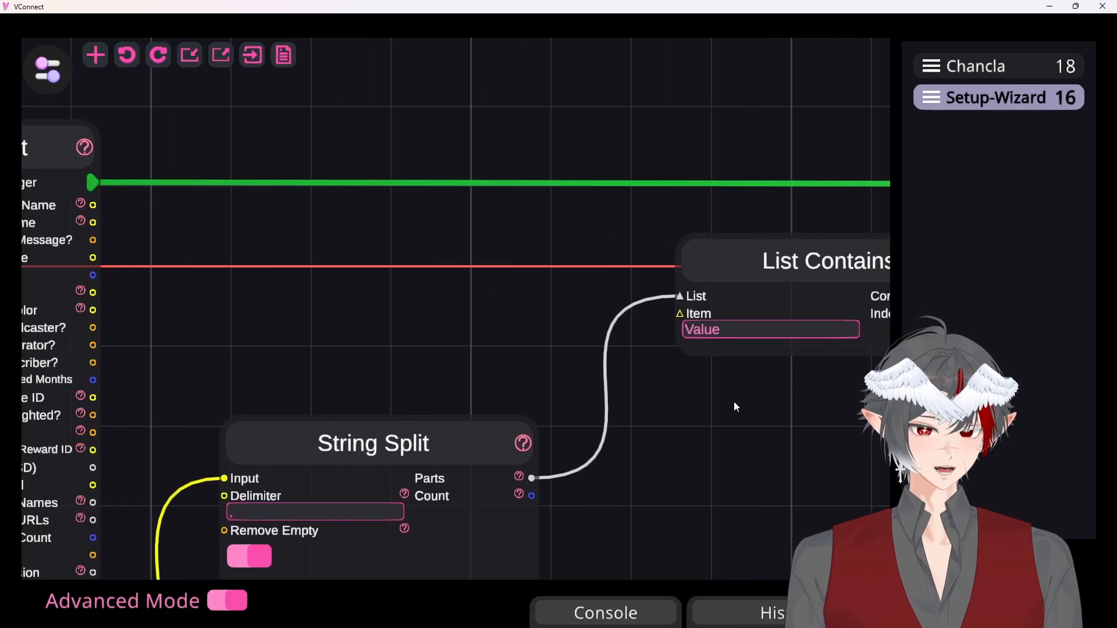
pyautogui.scroll(-2, 498, 326)
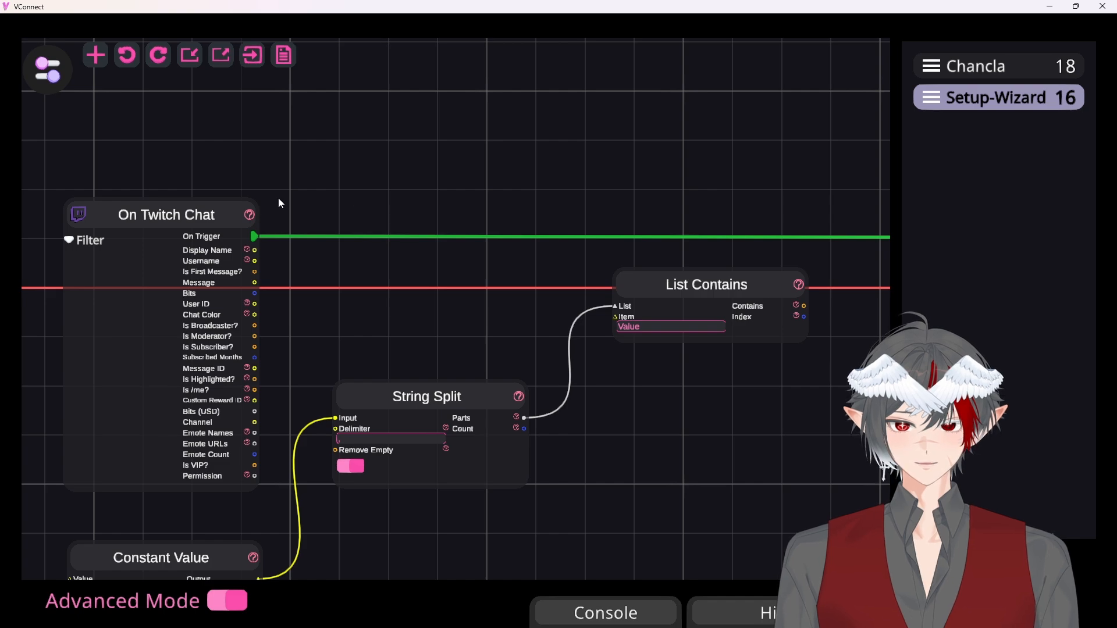
pyautogui.moveTo(256, 261); pyautogui.dragTo(616, 317)
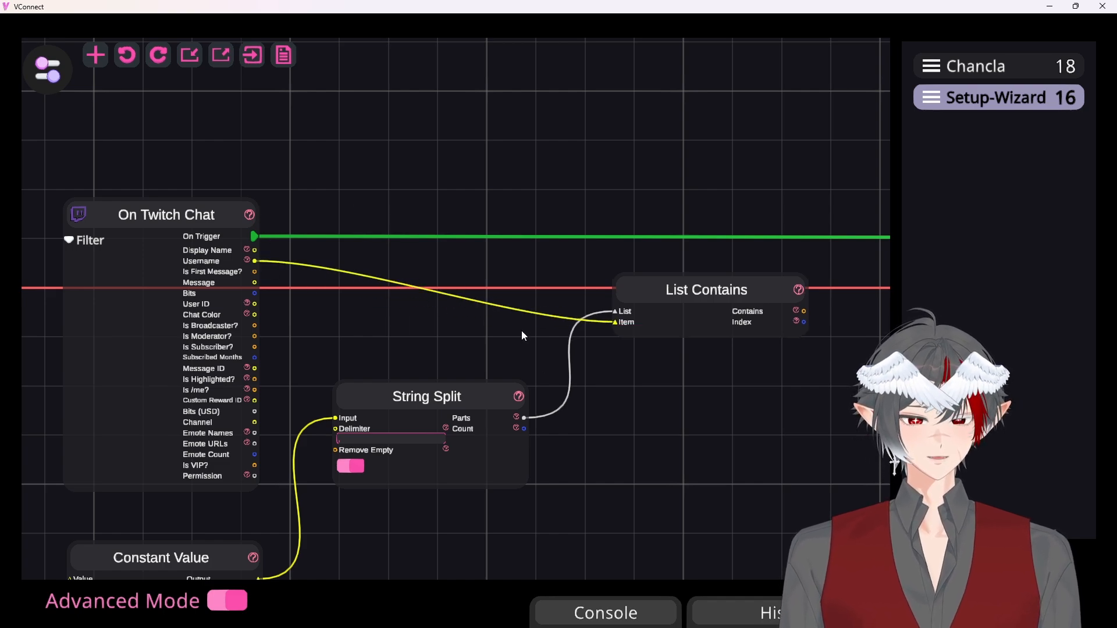
# Add an If node beyond List Contains and place it in line with the trigger wire
pyautogui.moveTo(523, 331); pyautogui.dragTo(198, 291)
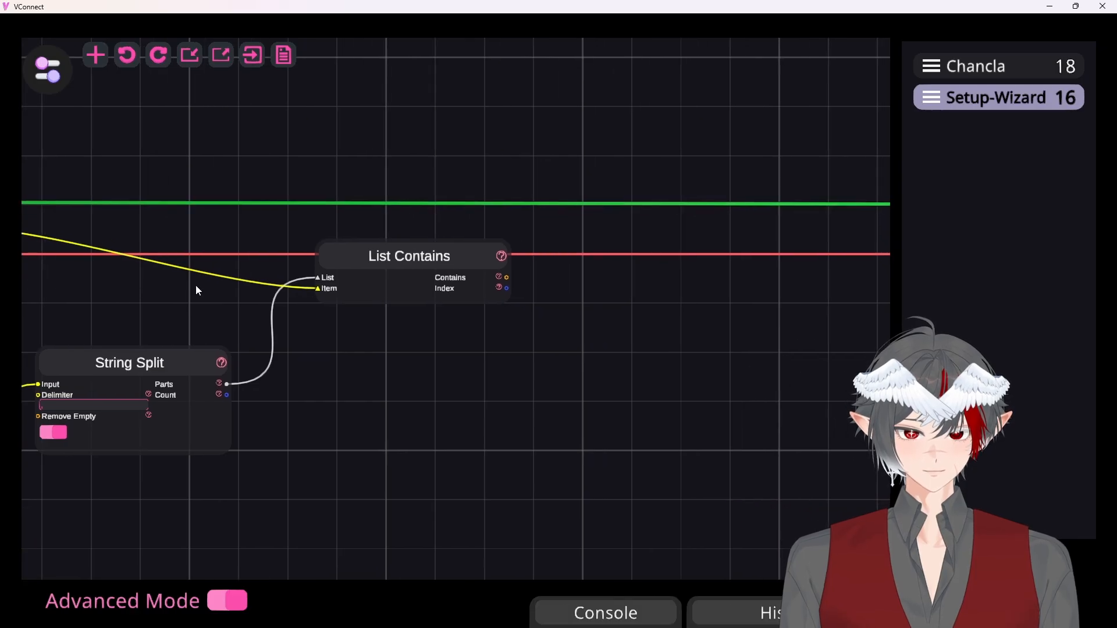
pyautogui.moveTo(506, 354); pyautogui.dragTo(443, 381)
pyautogui.rightClick(612, 177)
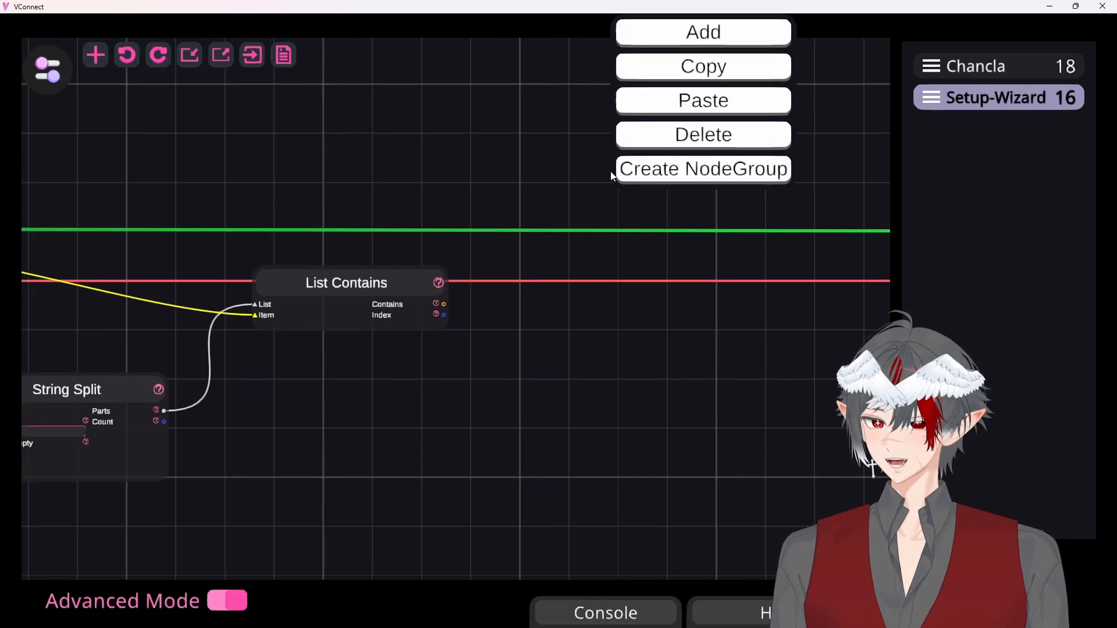
pyautogui.click(696, 32)
pyautogui.write('if')
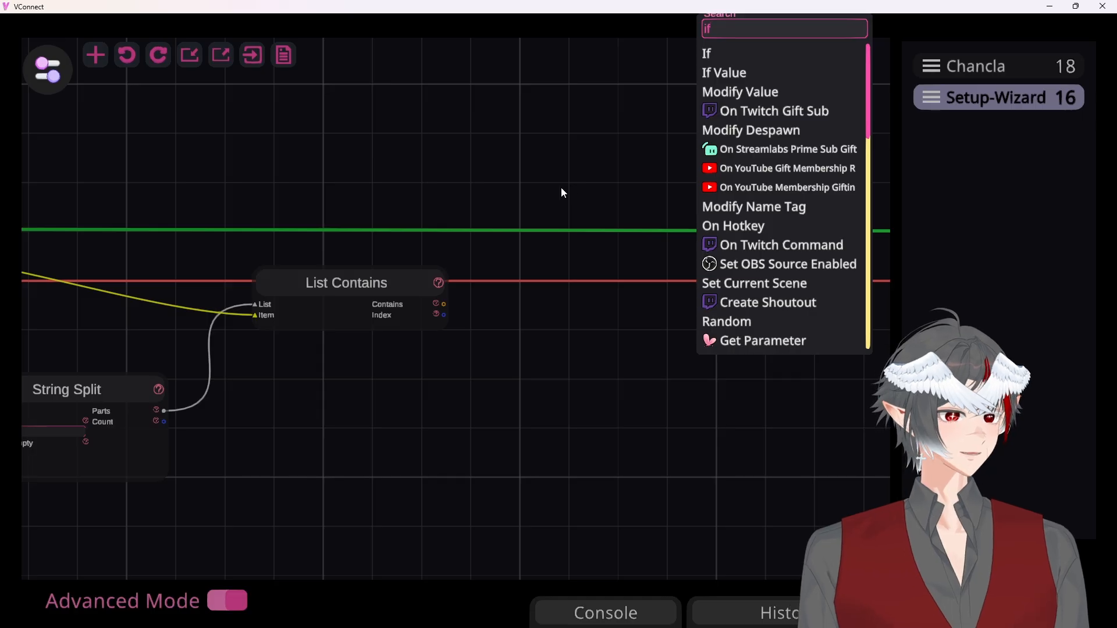
pyautogui.click(718, 49)
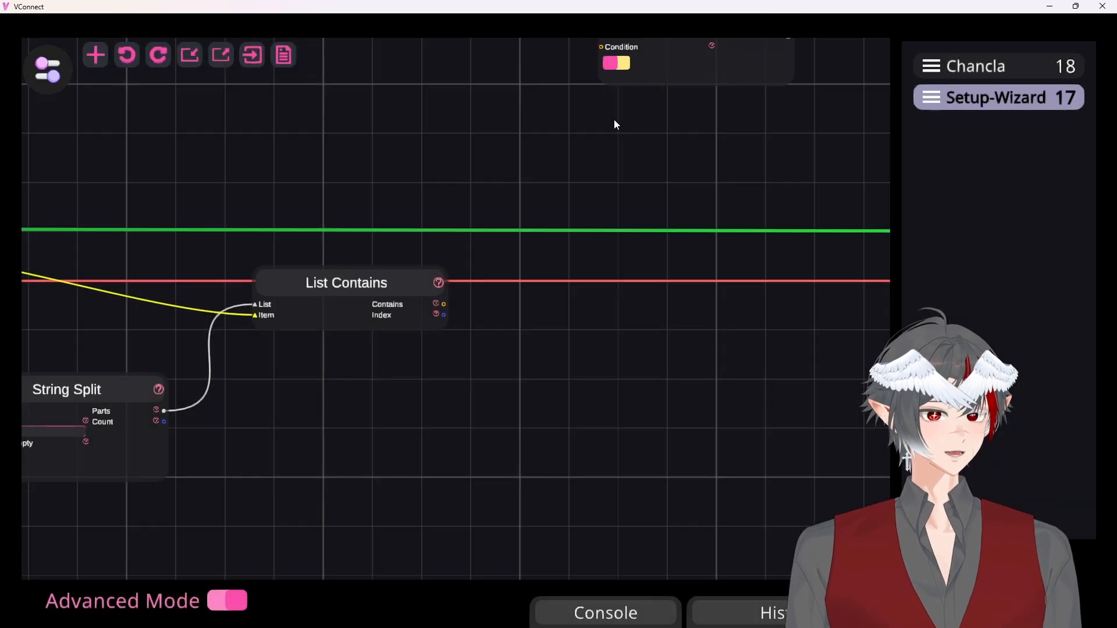
pyautogui.moveTo(636, 173); pyautogui.dragTo(580, 360)
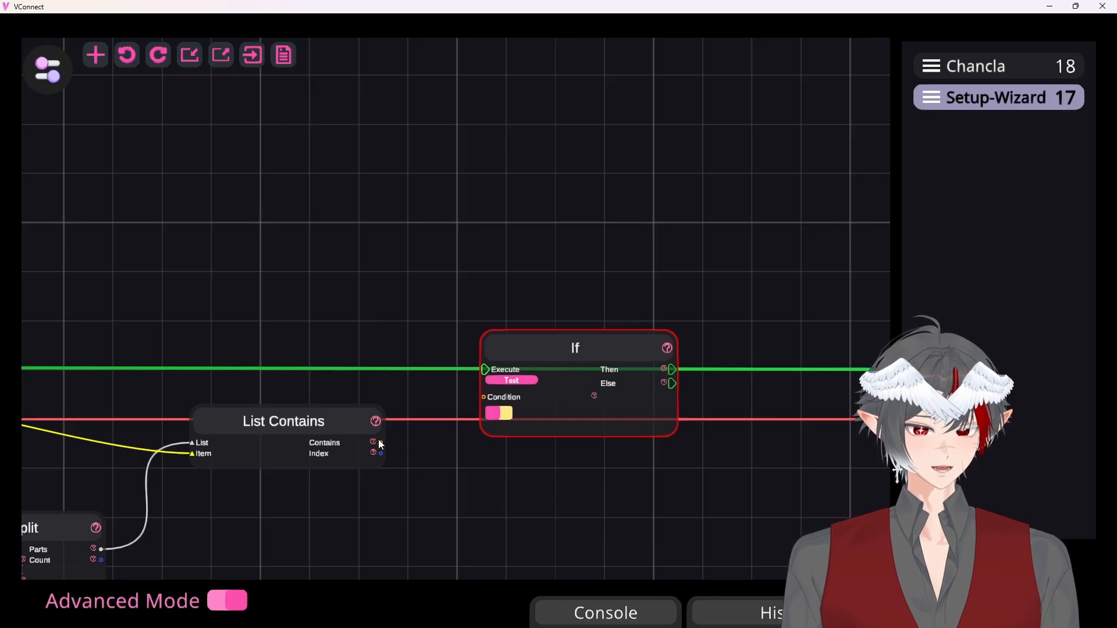
# Connect the Contains output of List Contains to the Condition input of the If node
pyautogui.moveTo(381, 442); pyautogui.dragTo(484, 398)
pyautogui.moveTo(467, 475); pyautogui.dragTo(481, 390)
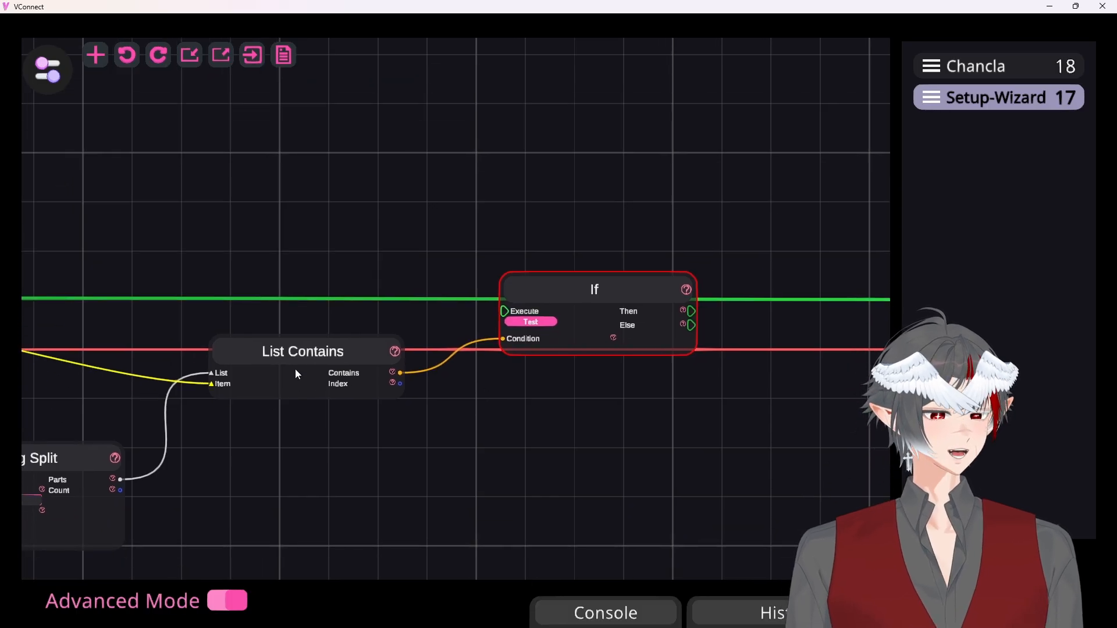
pyautogui.moveTo(261, 466); pyautogui.dragTo(410, 451)
pyautogui.moveTo(624, 418); pyautogui.dragTo(490, 426)
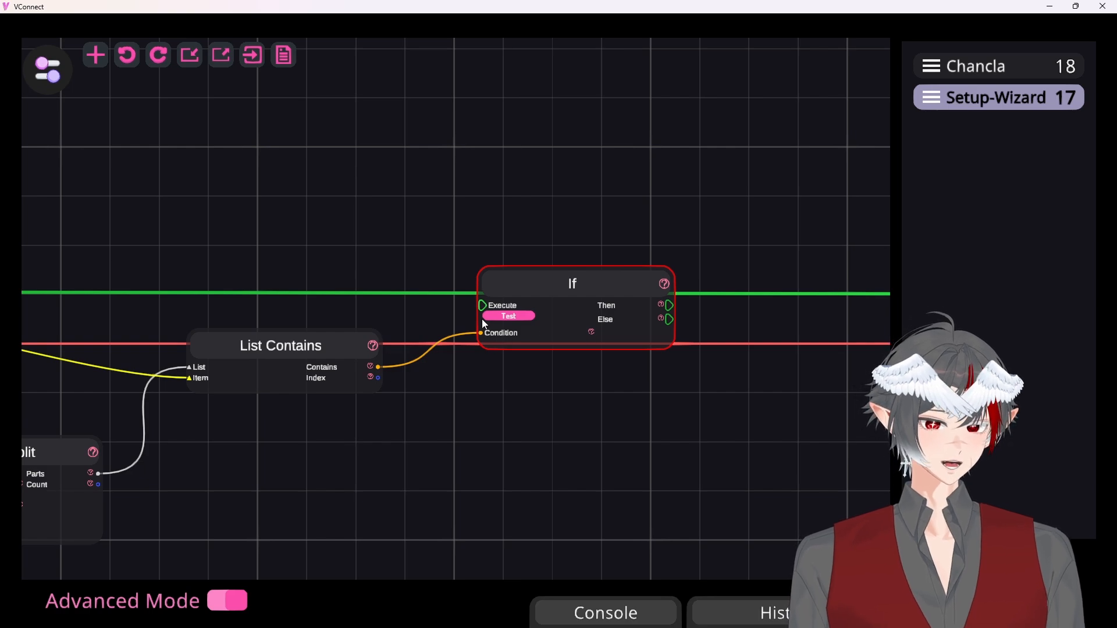
# Reroute the On Trigger output of On Twitch Chat from Cooldown to the Execute input of the If node
pyautogui.moveTo(588, 387); pyautogui.dragTo(459, 394)
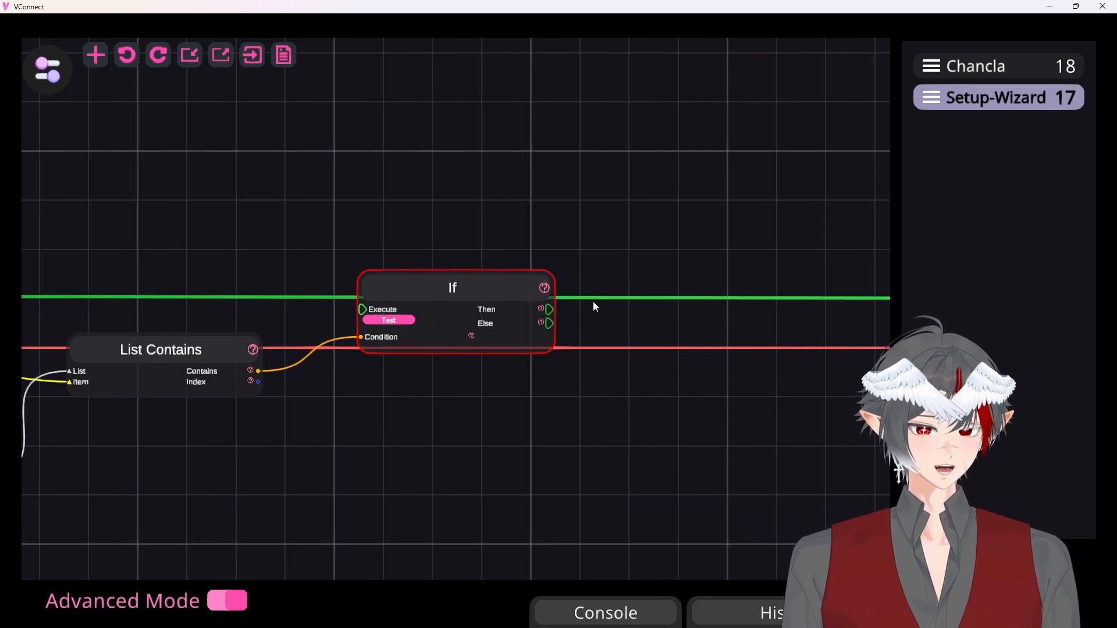
pyautogui.moveTo(495, 193); pyautogui.dragTo(399, 182)
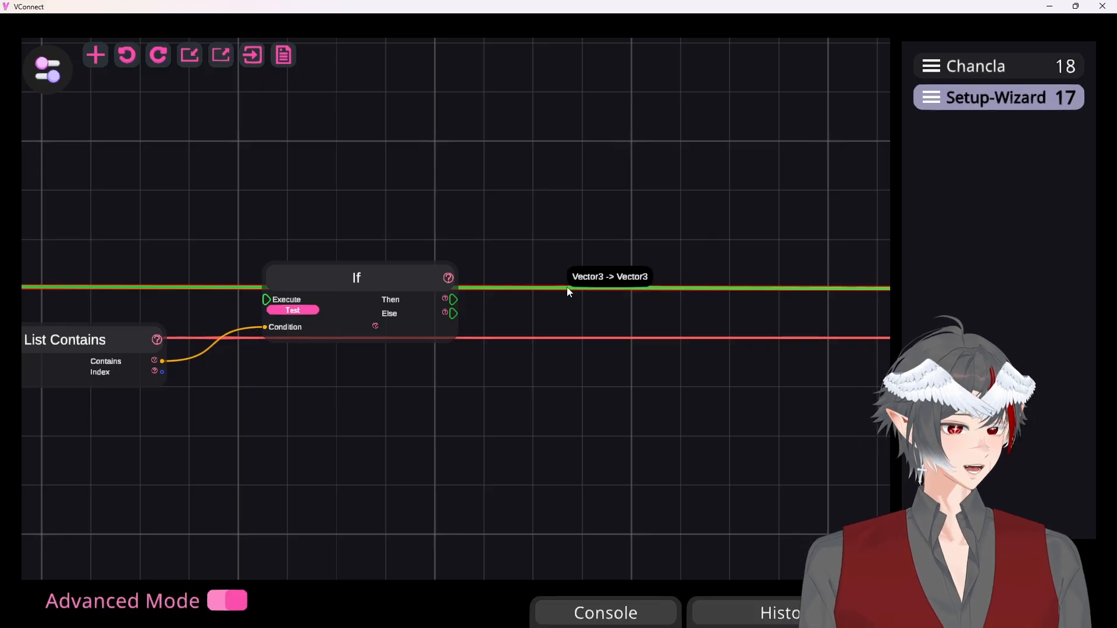
pyautogui.scroll(-4, 567, 288)
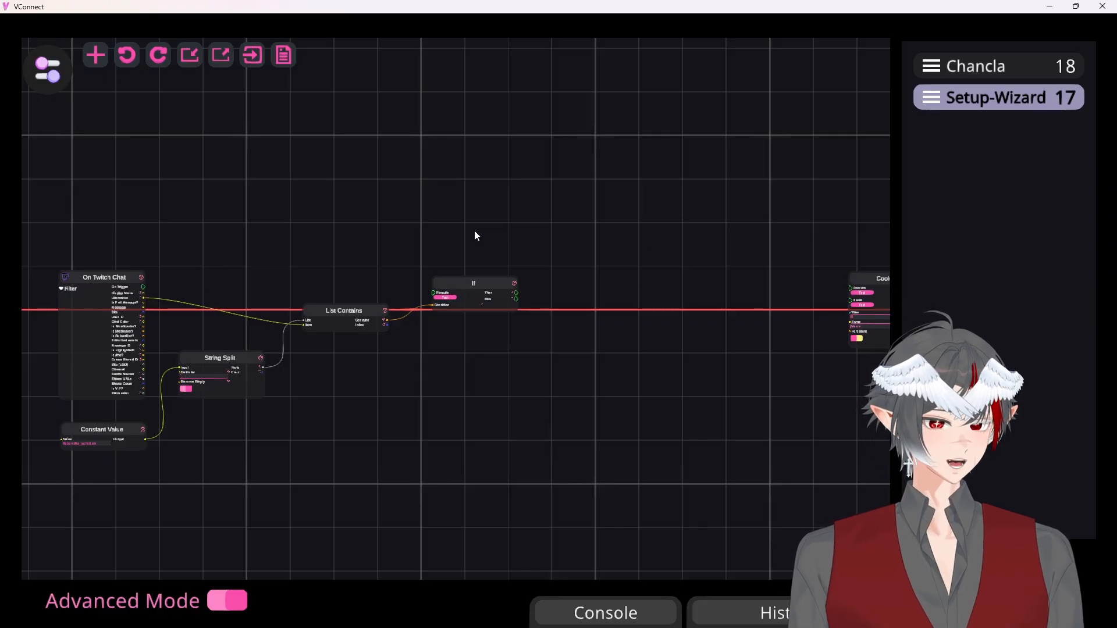
pyautogui.moveTo(144, 286); pyautogui.dragTo(433, 293)
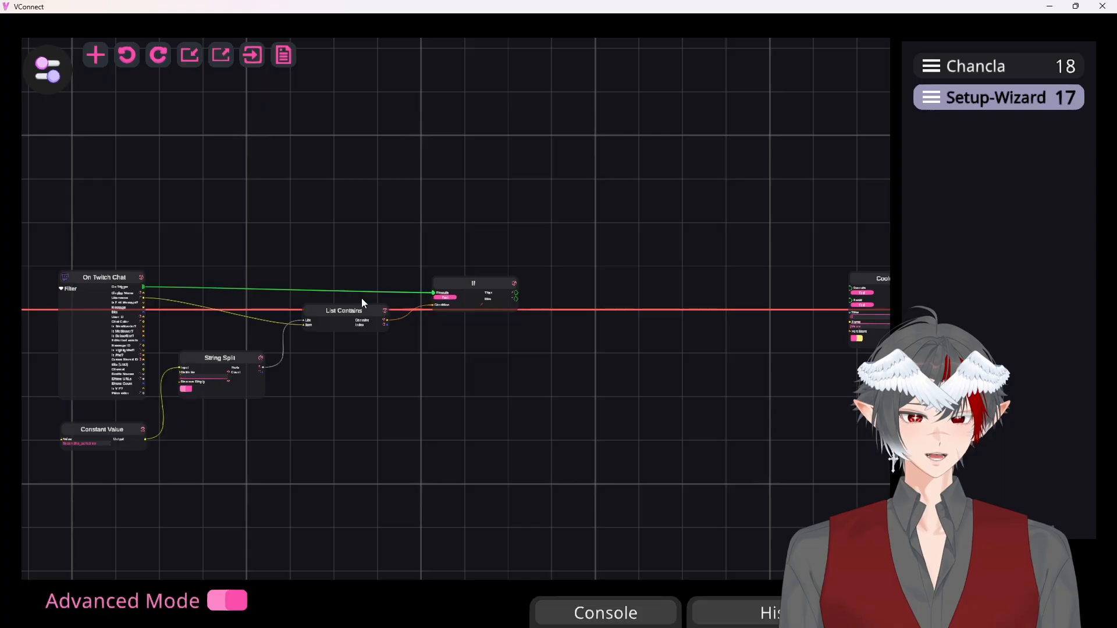
# Align the If node with On Twitch Chat's trigger and connect its Then output to Cooldown's Execute input
pyautogui.scroll(3, 317, 282)
pyautogui.scroll(2, 308, 276)
pyautogui.moveTo(233, 271); pyautogui.dragTo(261, 214)
pyautogui.moveTo(547, 247); pyautogui.dragTo(560, 227)
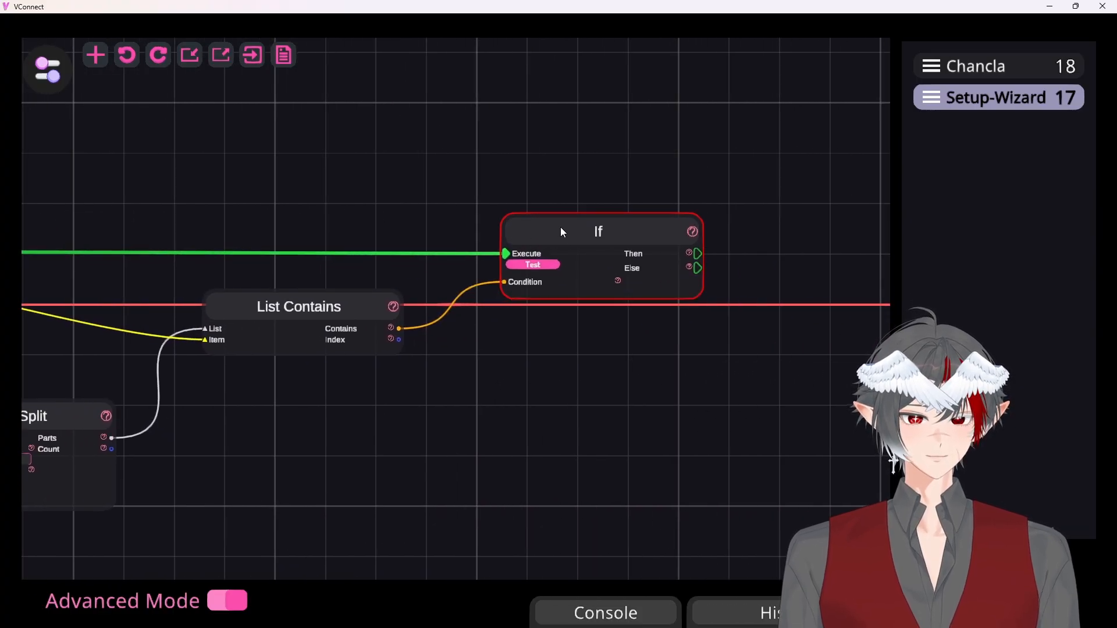
pyautogui.moveTo(662, 368); pyautogui.dragTo(105, 342)
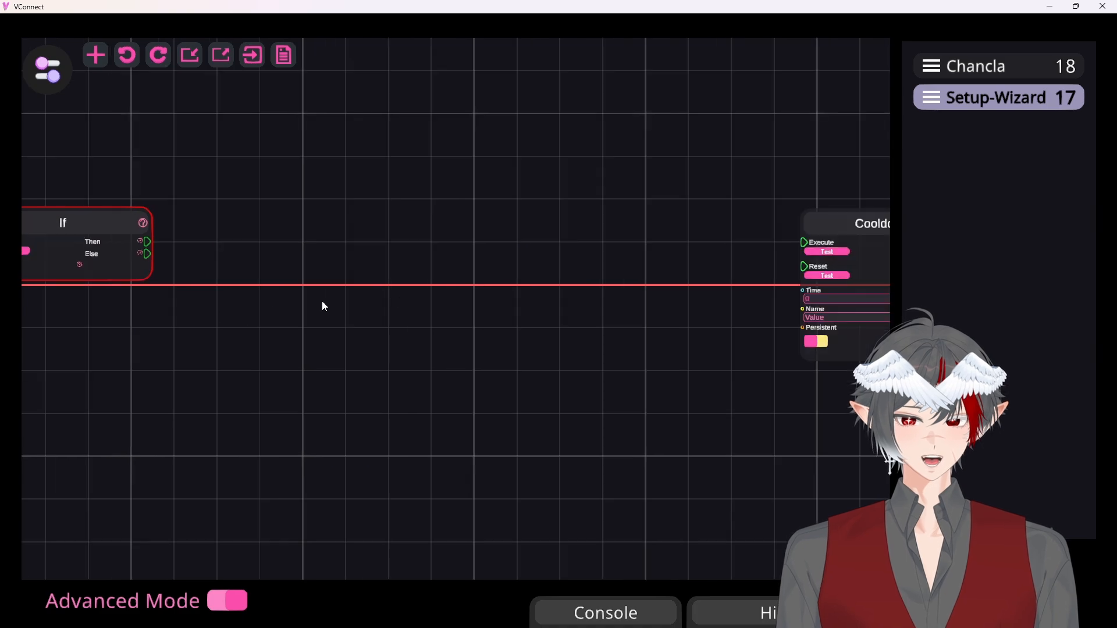
pyautogui.moveTo(148, 241); pyautogui.dragTo(804, 242)
pyautogui.moveTo(375, 312); pyautogui.dragTo(539, 305)
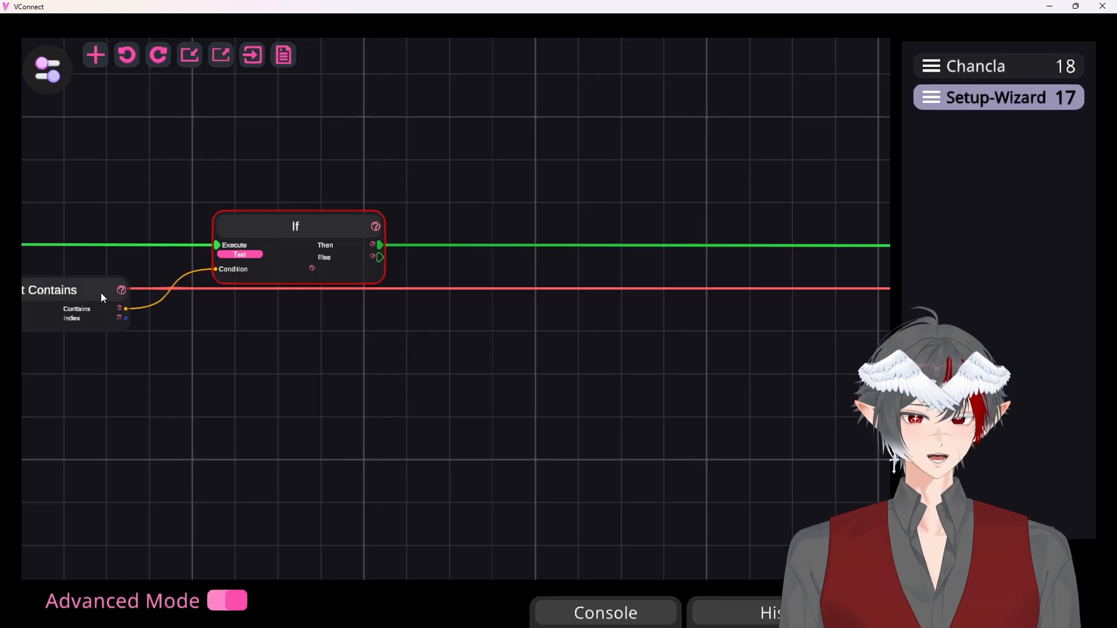
# Review the chain from the If node through Cooldown to the item-throwing nodes, and the If node's unused Else output
pyautogui.moveTo(743, 322); pyautogui.dragTo(103, 331)
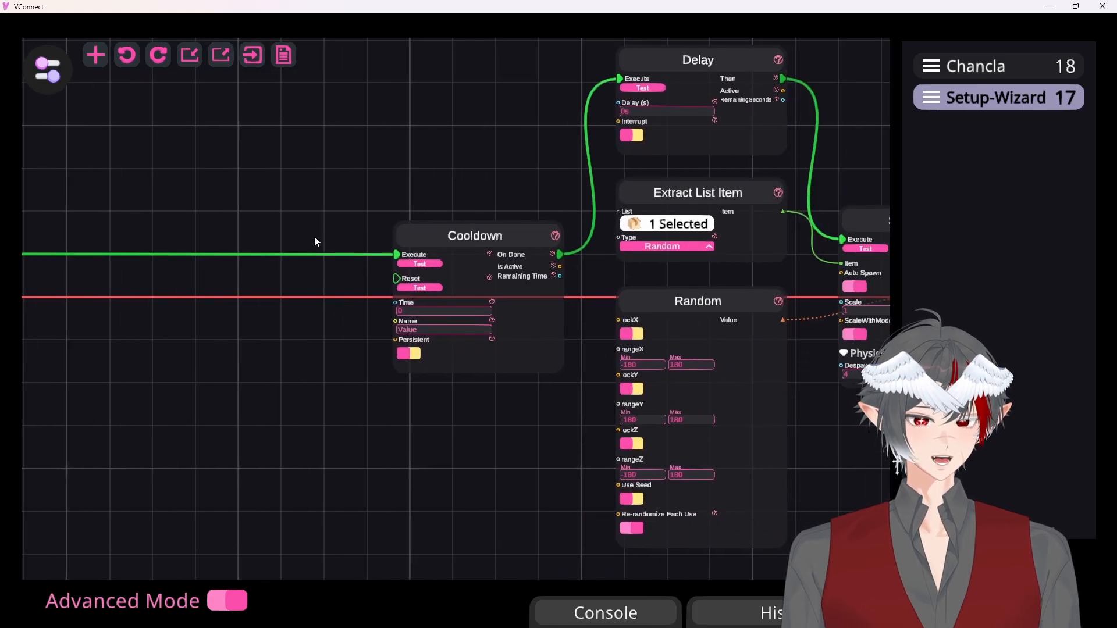
pyautogui.scroll(-8, 652, 345)
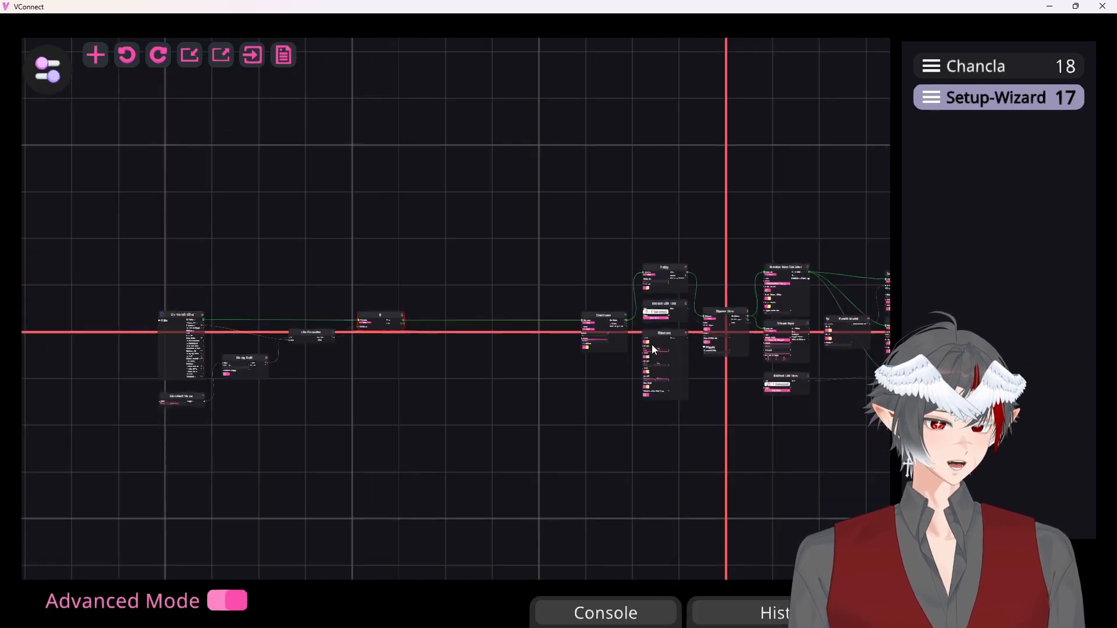
pyautogui.moveTo(621, 435); pyautogui.dragTo(335, 422)
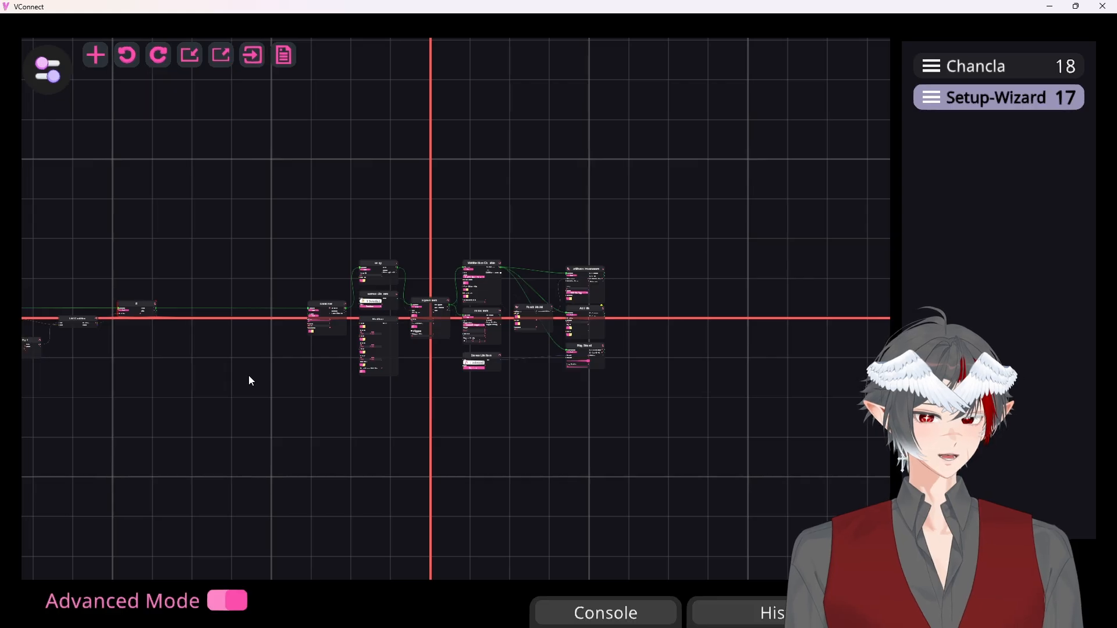
pyautogui.moveTo(249, 379); pyautogui.dragTo(473, 402)
pyautogui.scroll(3, 378, 385)
pyautogui.scroll(6, 378, 386)
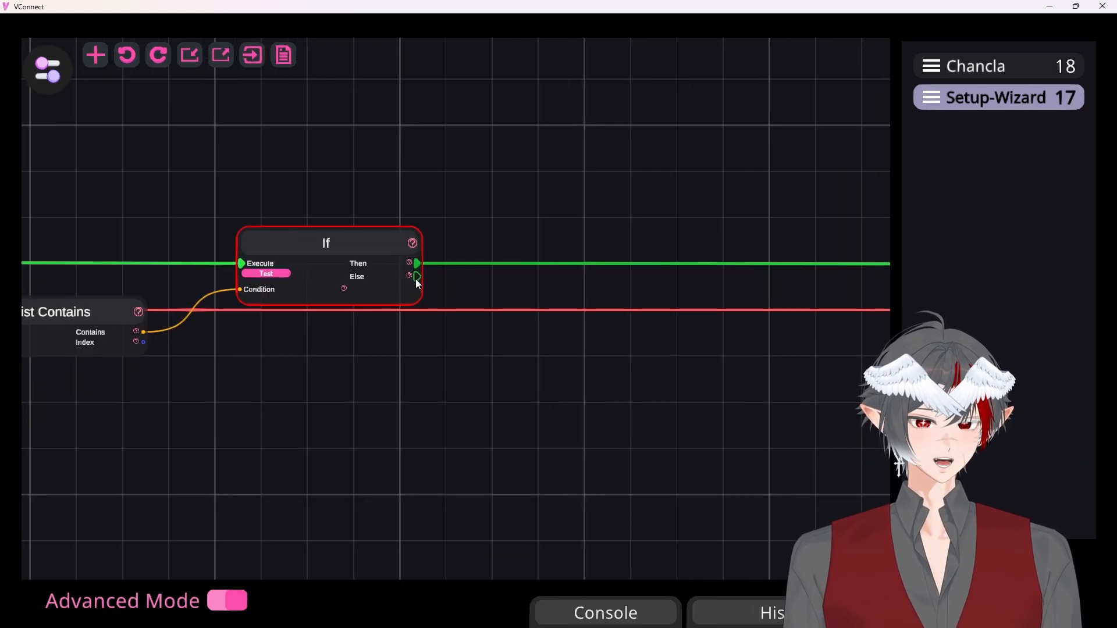
pyautogui.moveTo(417, 278); pyautogui.dragTo(499, 432)
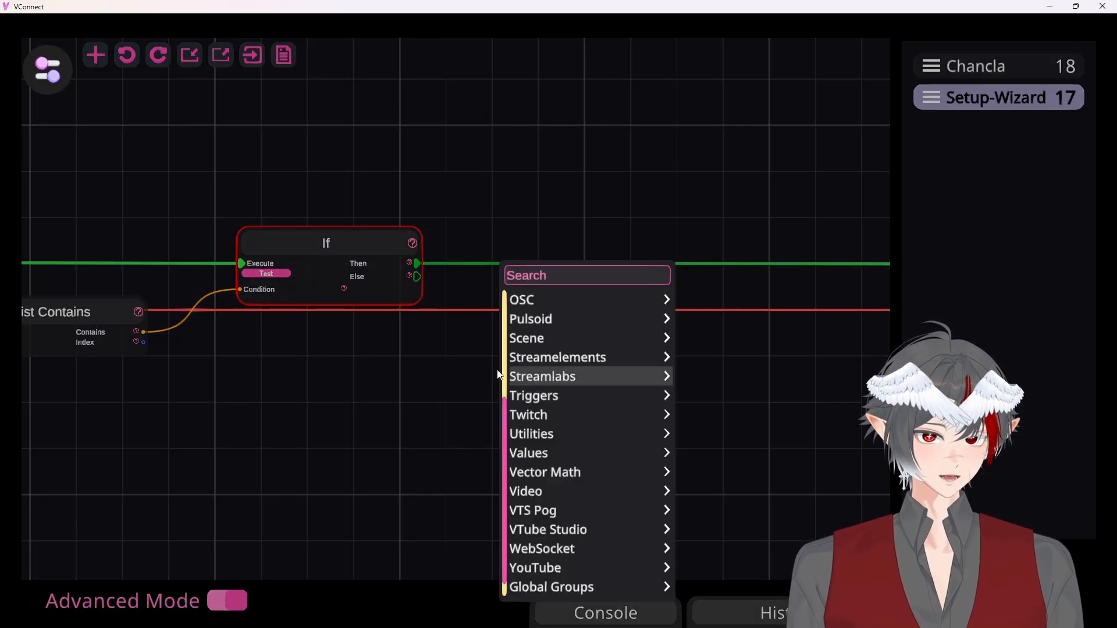
pyautogui.click(419, 341)
pyautogui.moveTo(419, 341); pyautogui.dragTo(547, 374)
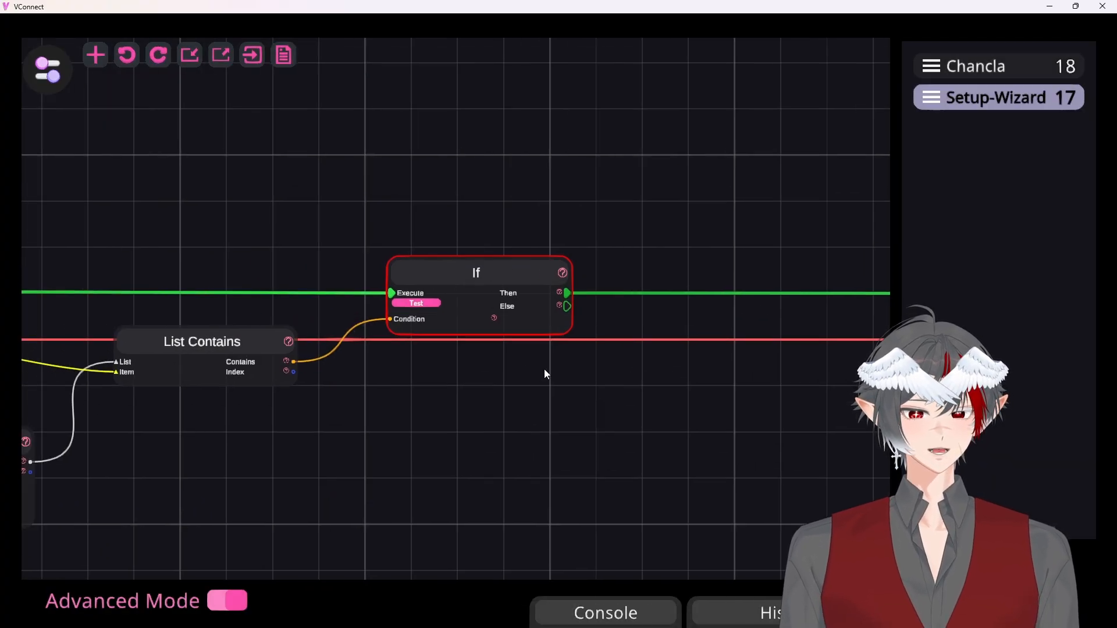
# Select the If, List Contains, String Split and Constant Value nodes together
pyautogui.moveTo(477, 395); pyautogui.dragTo(787, 339)
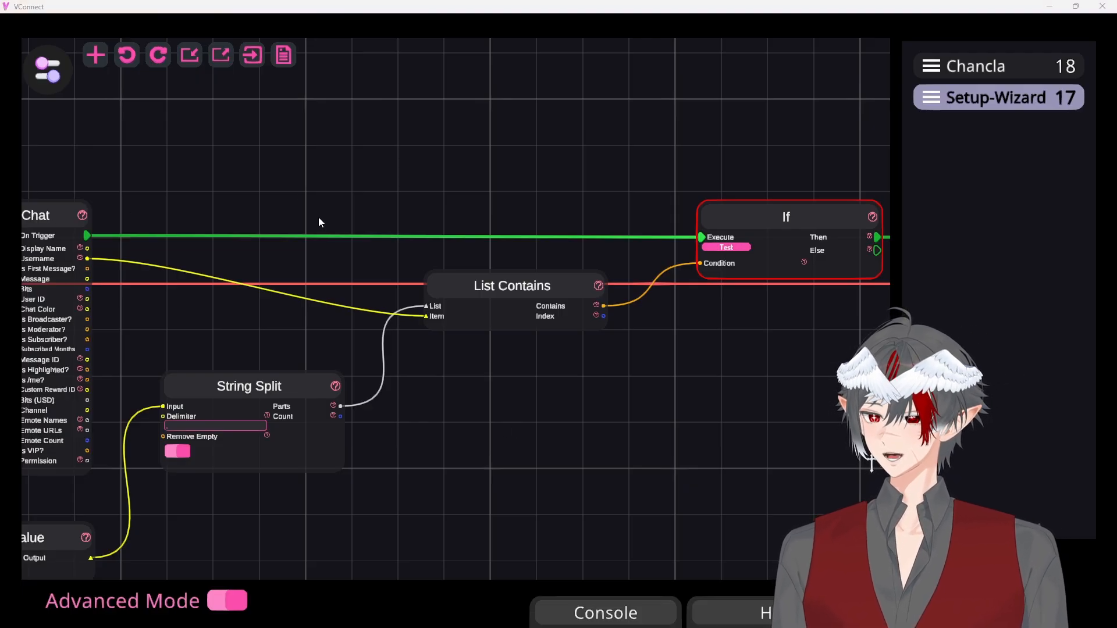
pyautogui.scroll(-3, 421, 348)
pyautogui.scroll(1, 443, 337)
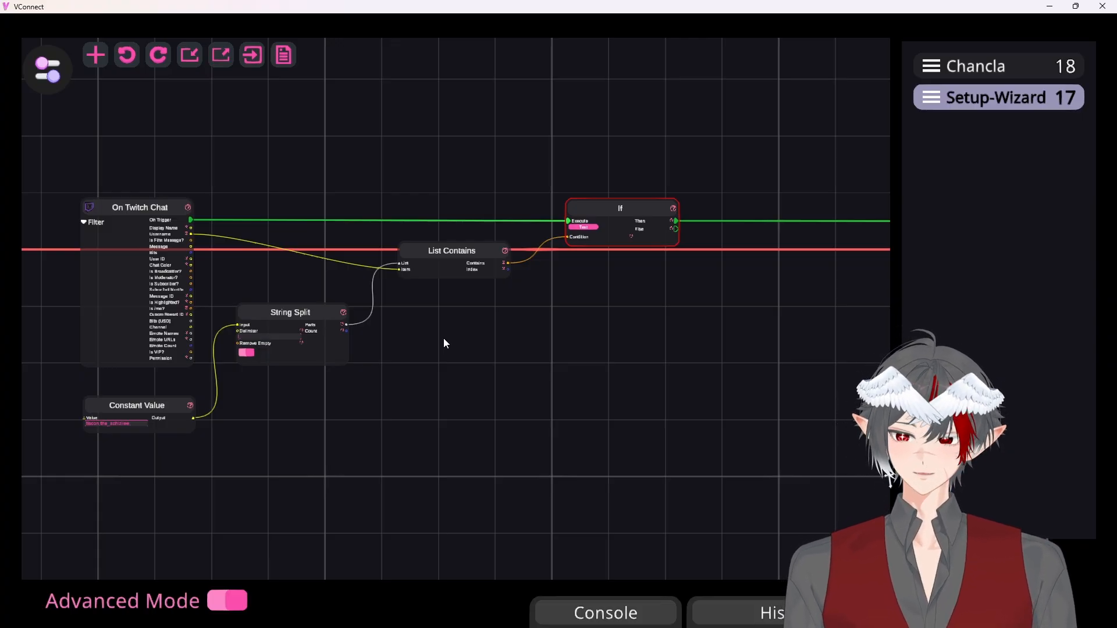
pyautogui.moveTo(495, 376); pyautogui.dragTo(490, 393)
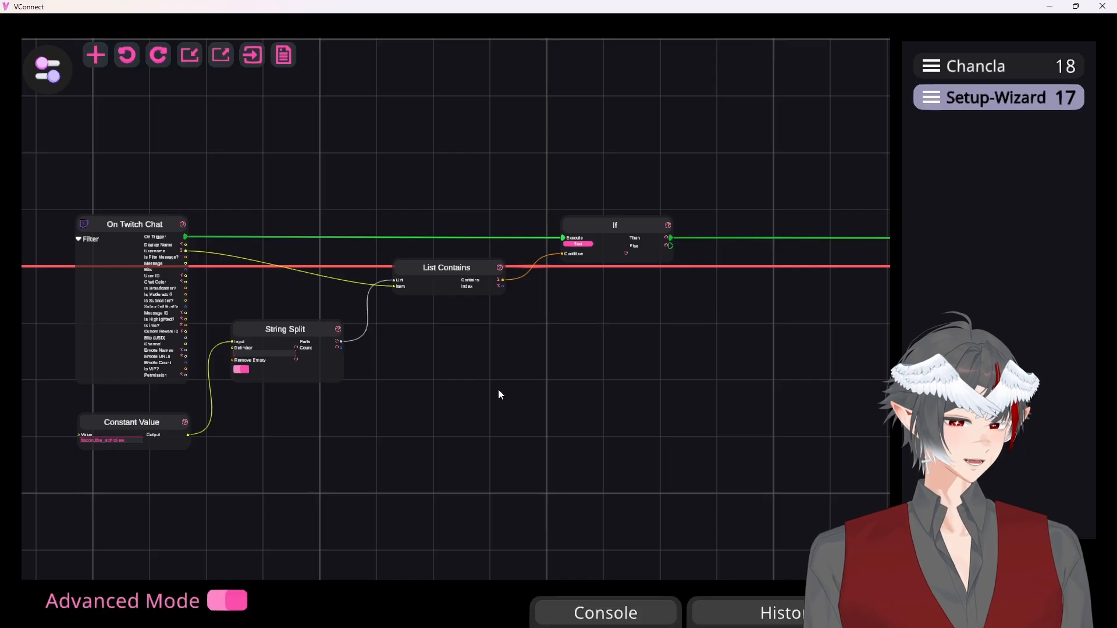
pyautogui.moveTo(547, 355); pyautogui.dragTo(645, 346)
pyautogui.click(720, 235)
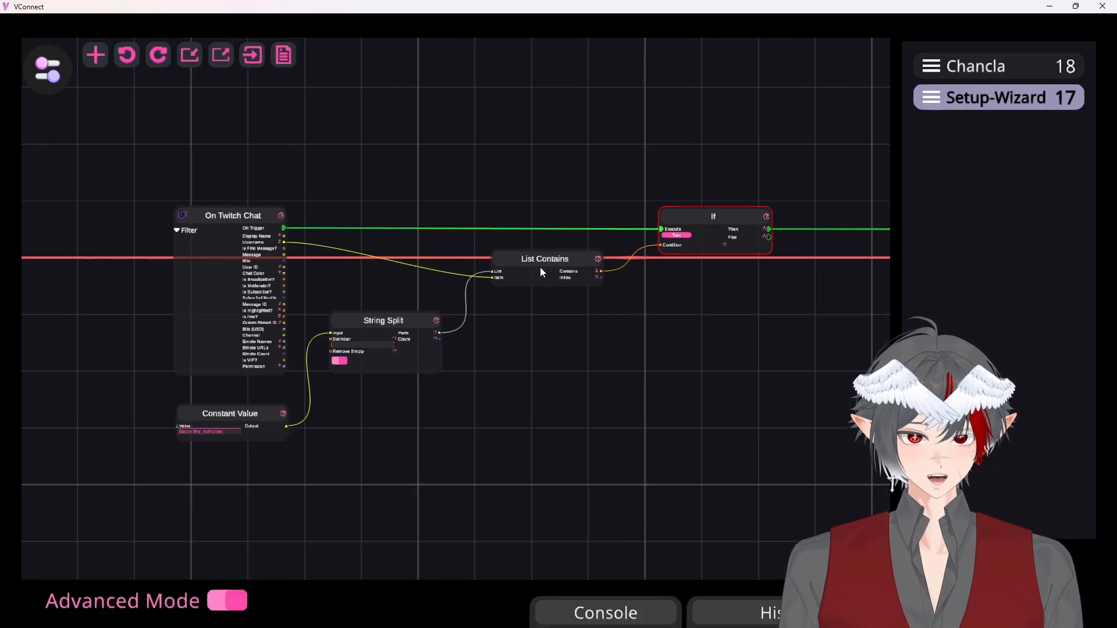
pyautogui.keyDown('shift'); pyautogui.click(540, 267); pyautogui.keyUp('shift')
pyautogui.keyDown('shift'); pyautogui.click(369, 326); pyautogui.keyUp('shift')
pyautogui.keyDown('shift'); pyautogui.click(227, 414); pyautogui.keyUp('shift')
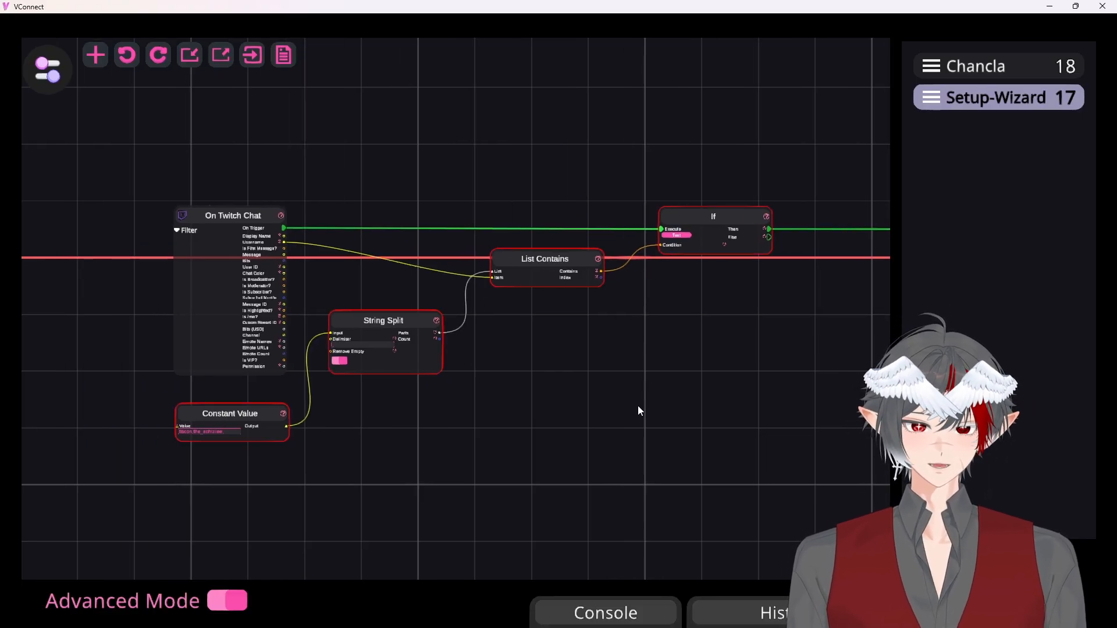